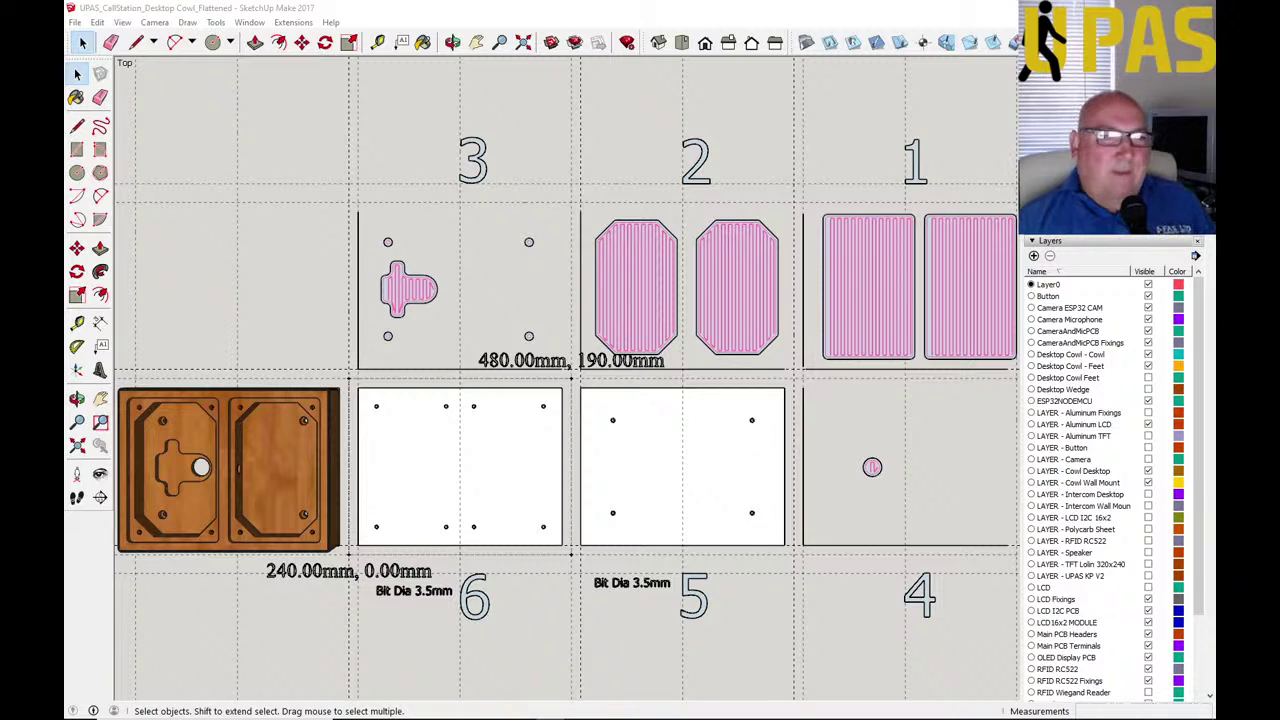
Switch to NC Viewer, load UPAS_CallStation_Desktop Cowl_Flattened_GCODE_1.cnc from the My Sketchup folder and run its toolpath simulation
{"action": "left_click", "coordinate": [381, 18]}
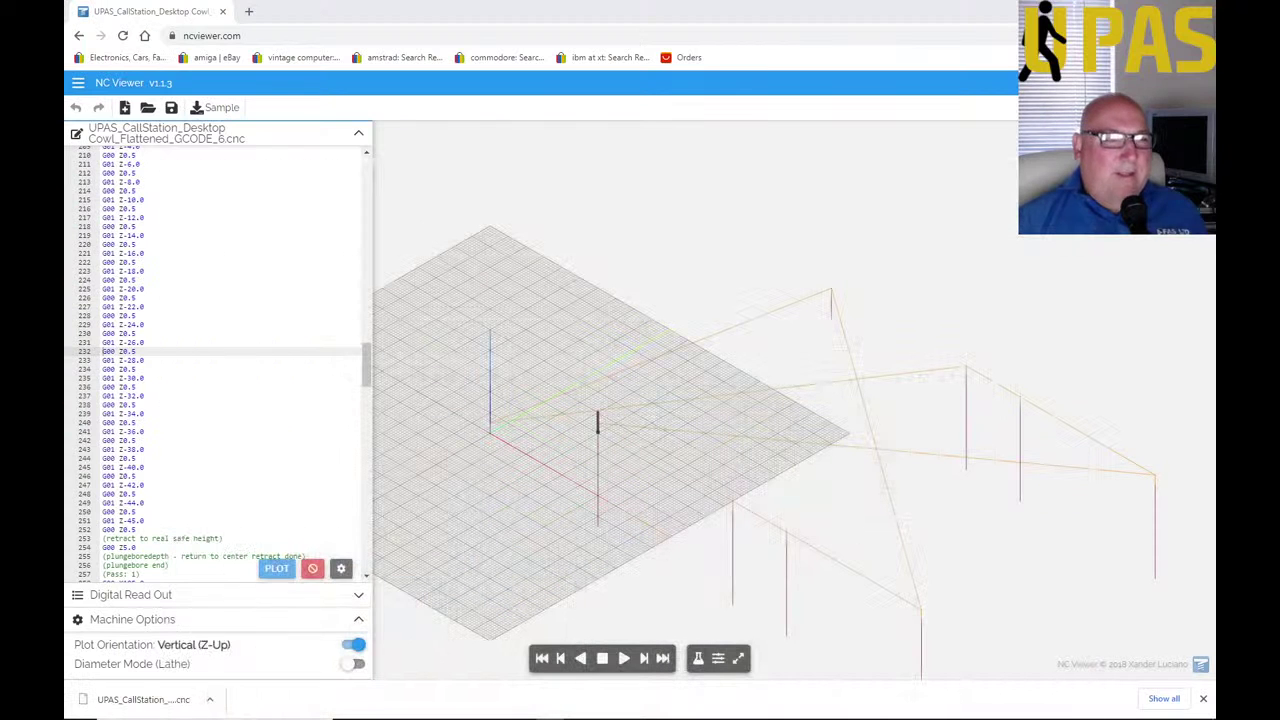
{"action": "left_click", "coordinate": [148, 110]}
{"action": "left_click_drag", "start_coordinate": [628, 100], "coordinate": [636, 290]}
{"action": "left_click", "coordinate": [397, 155]}
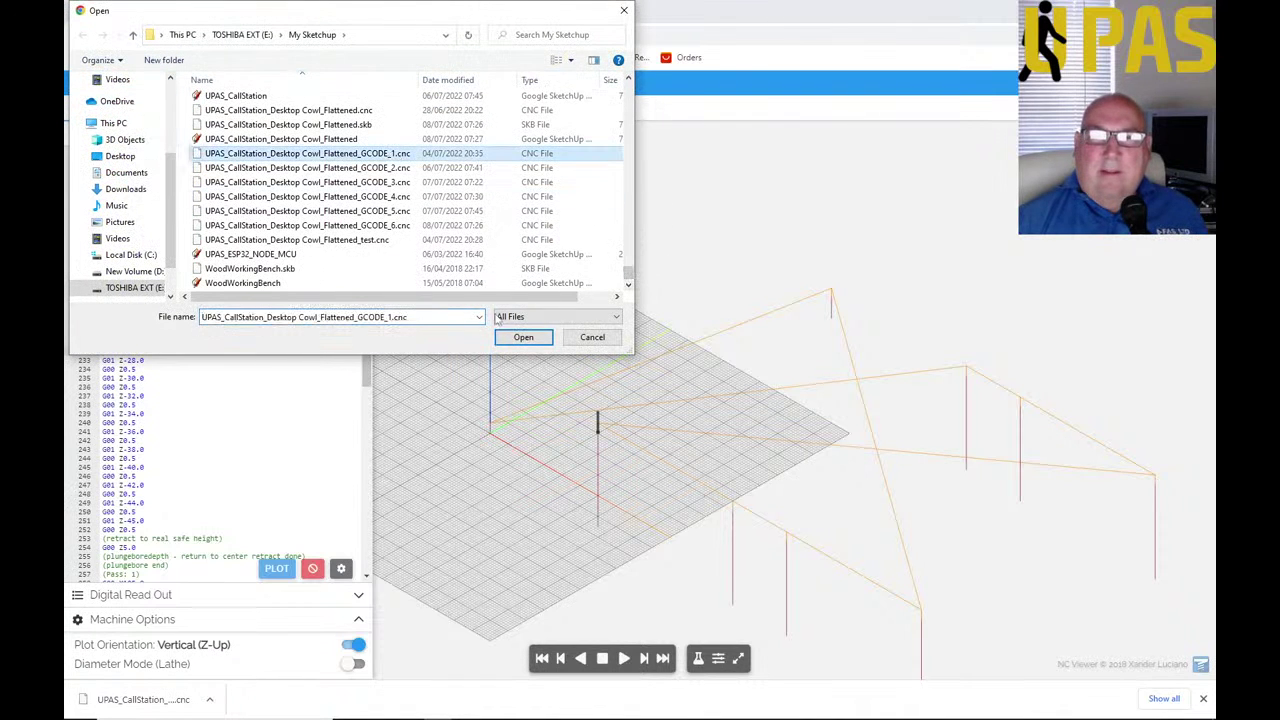
{"action": "left_click", "coordinate": [523, 338]}
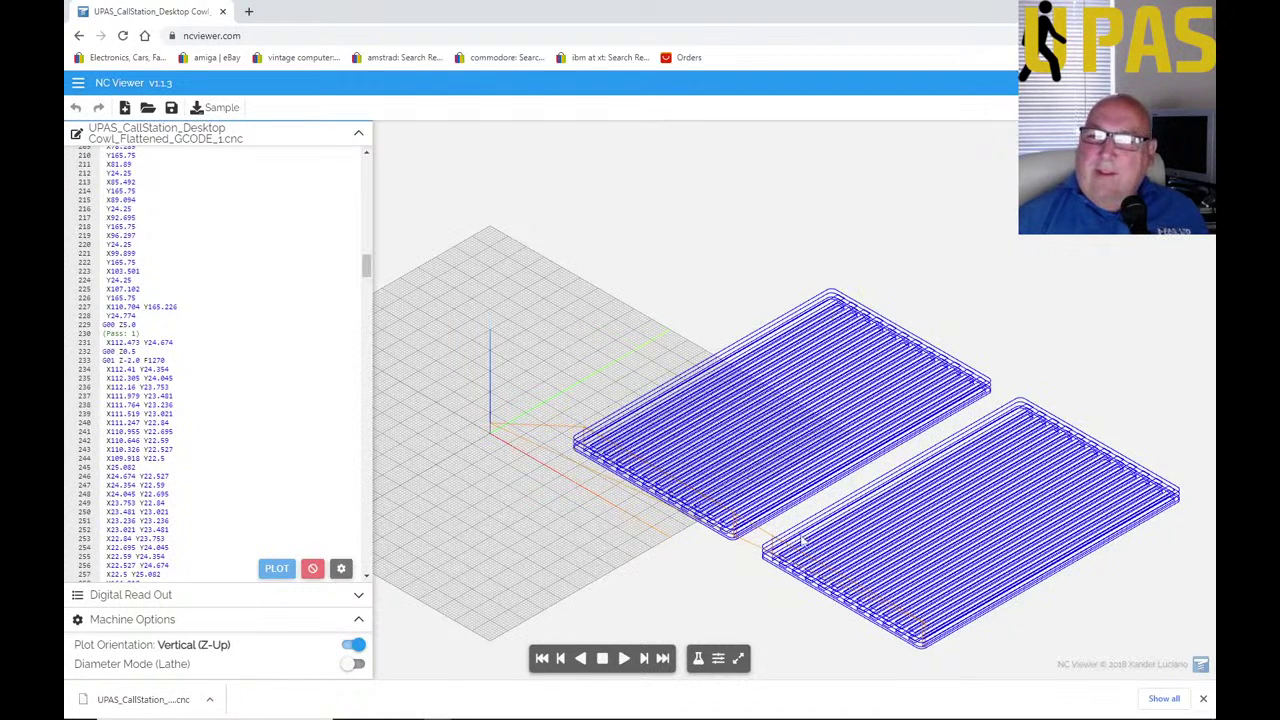
{"action": "left_click", "coordinate": [624, 660]}
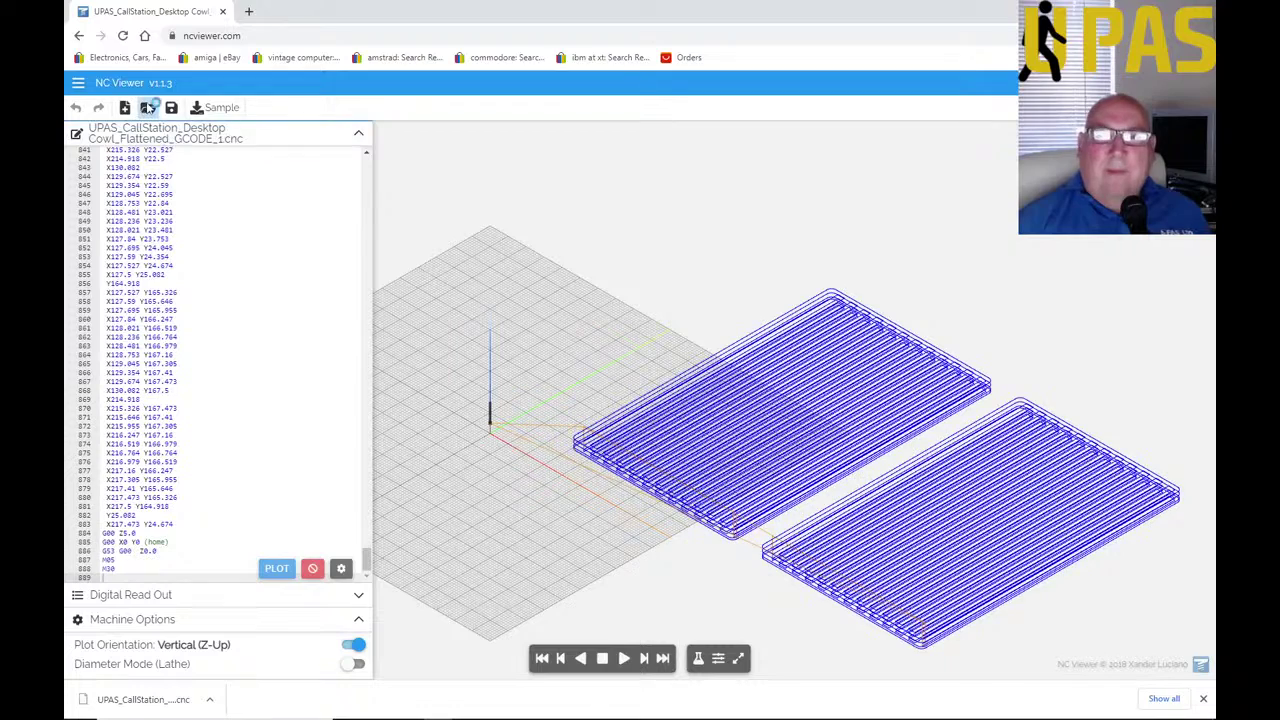
Load UPAS_CallStation_Desktop Cowl_Flattened_GCODE_2.cnc, run its toolpath simulation and stop the playback
{"action": "left_click", "coordinate": [147, 108]}
{"action": "scroll", "coordinate": [629, 113], "scroll_direction": "down", "scroll_amount": 3}
{"action": "left_click_drag", "start_coordinate": [629, 113], "coordinate": [629, 275]}
{"action": "left_click", "coordinate": [307, 167]}
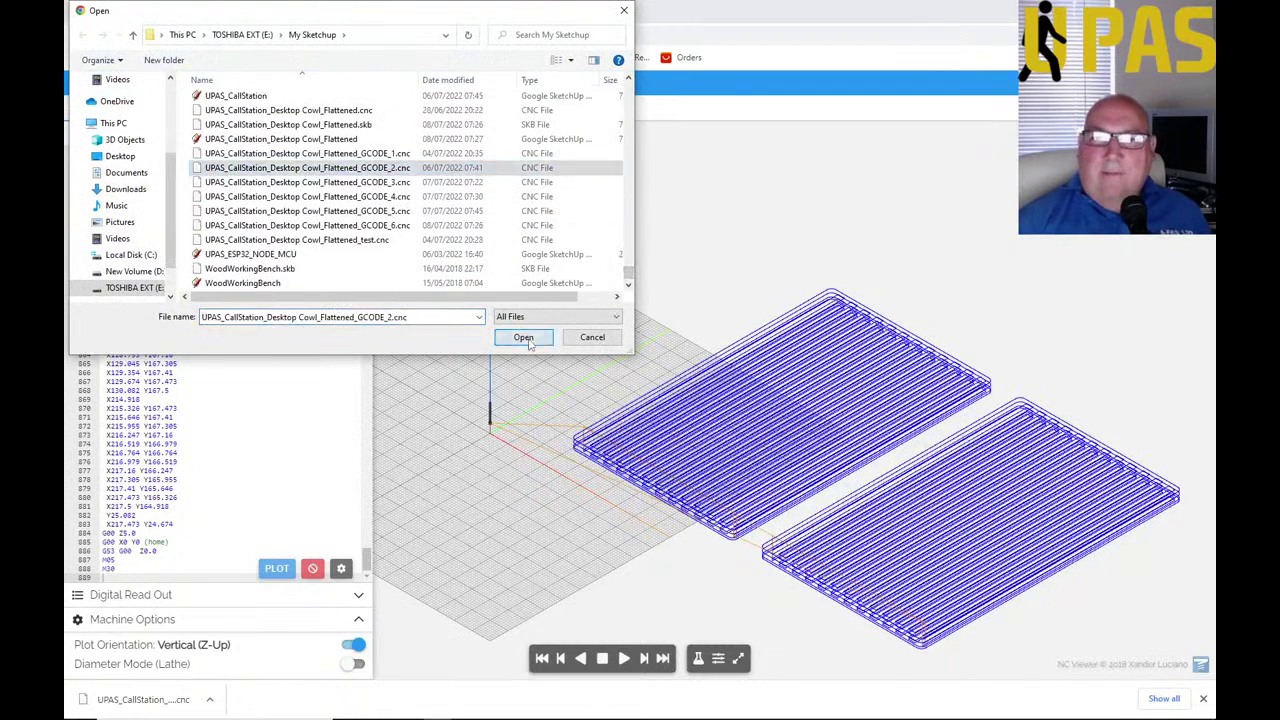
{"action": "left_click", "coordinate": [523, 337]}
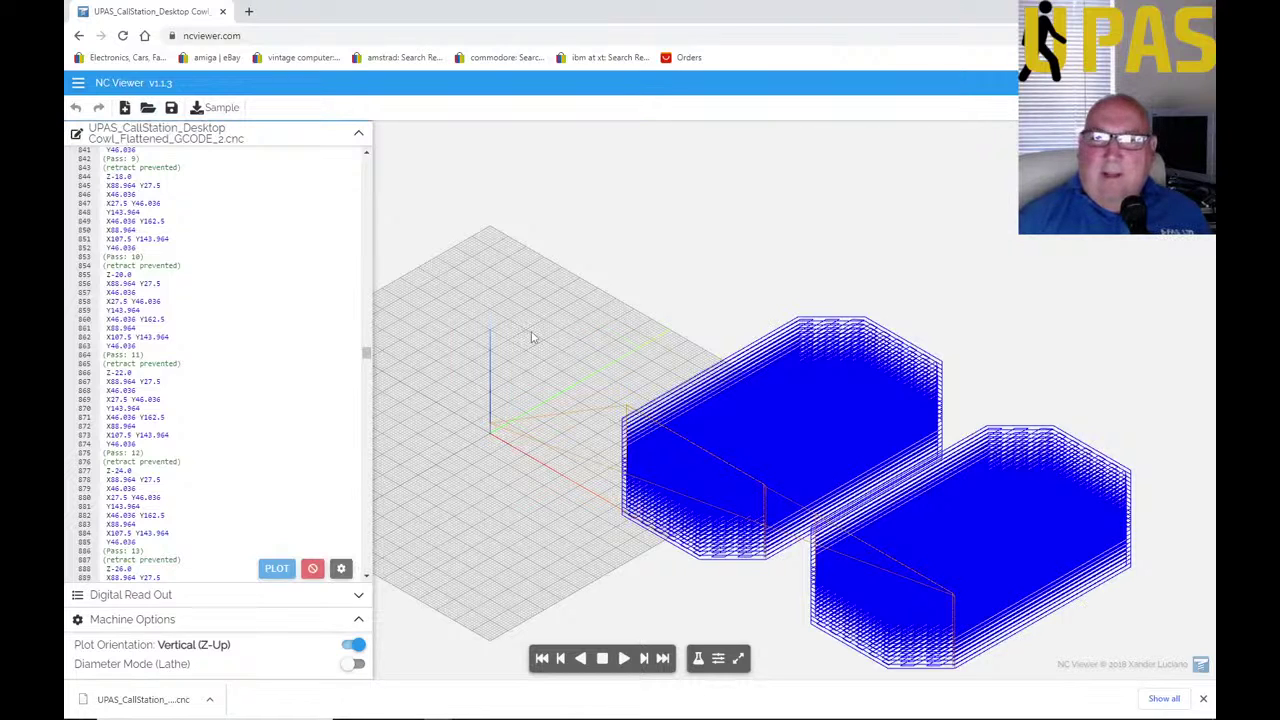
{"action": "left_click", "coordinate": [623, 658]}
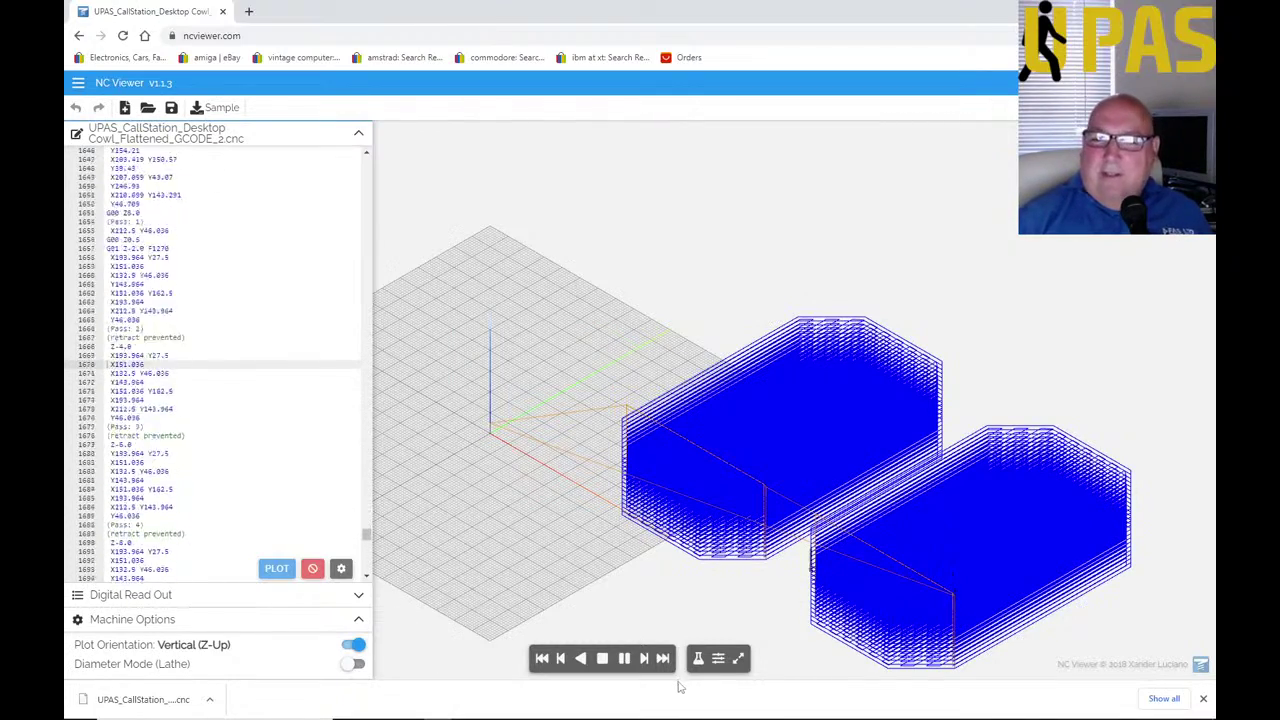
{"action": "left_click", "coordinate": [603, 660]}
Load UPAS_CallStation_Desktop Cowl_Flattened_GCODE_3.cnc, play its toolpath simulation and stop it partway
{"action": "left_click", "coordinate": [148, 108]}
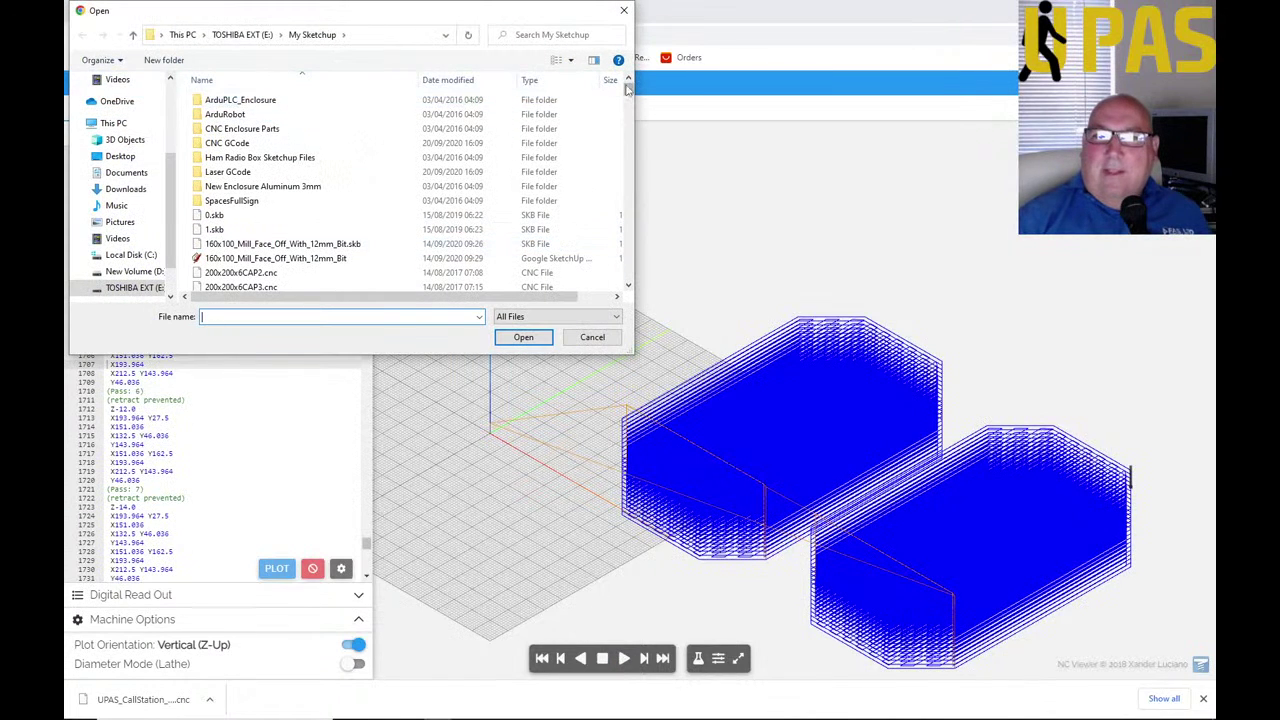
{"action": "scroll", "coordinate": [415, 225], "scroll_direction": "down", "scroll_amount": 15}
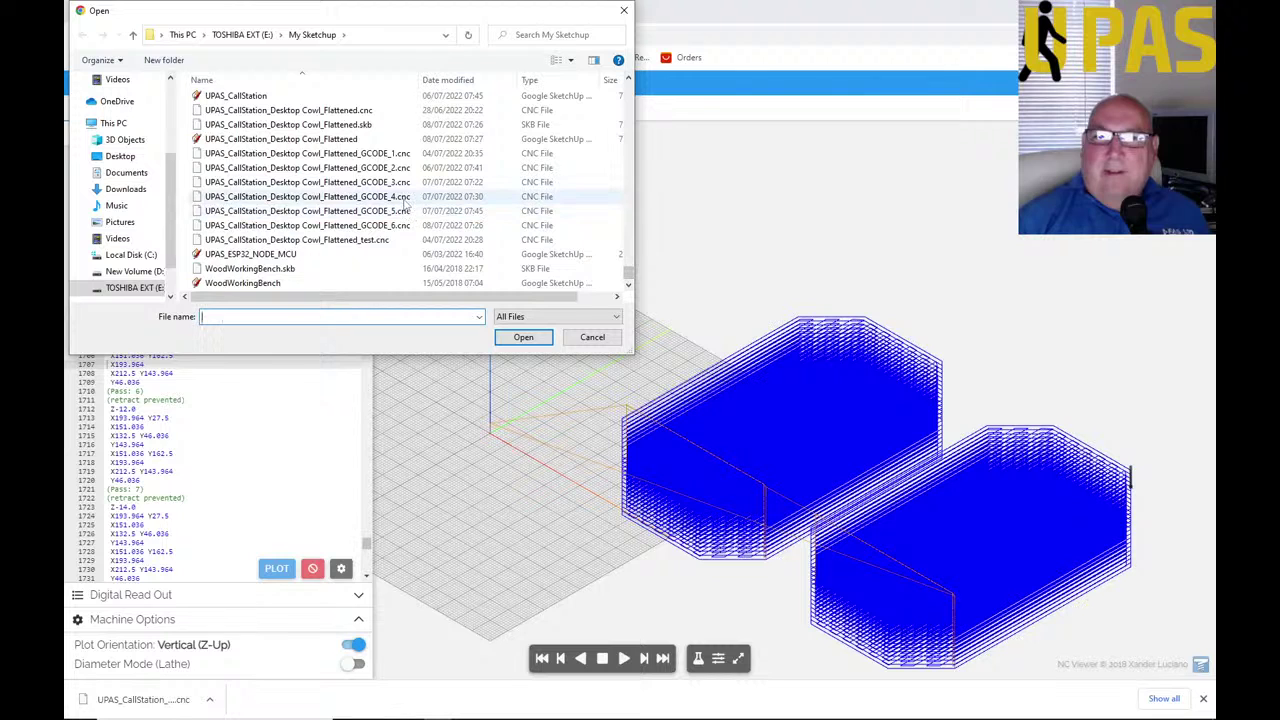
{"action": "left_click", "coordinate": [320, 182]}
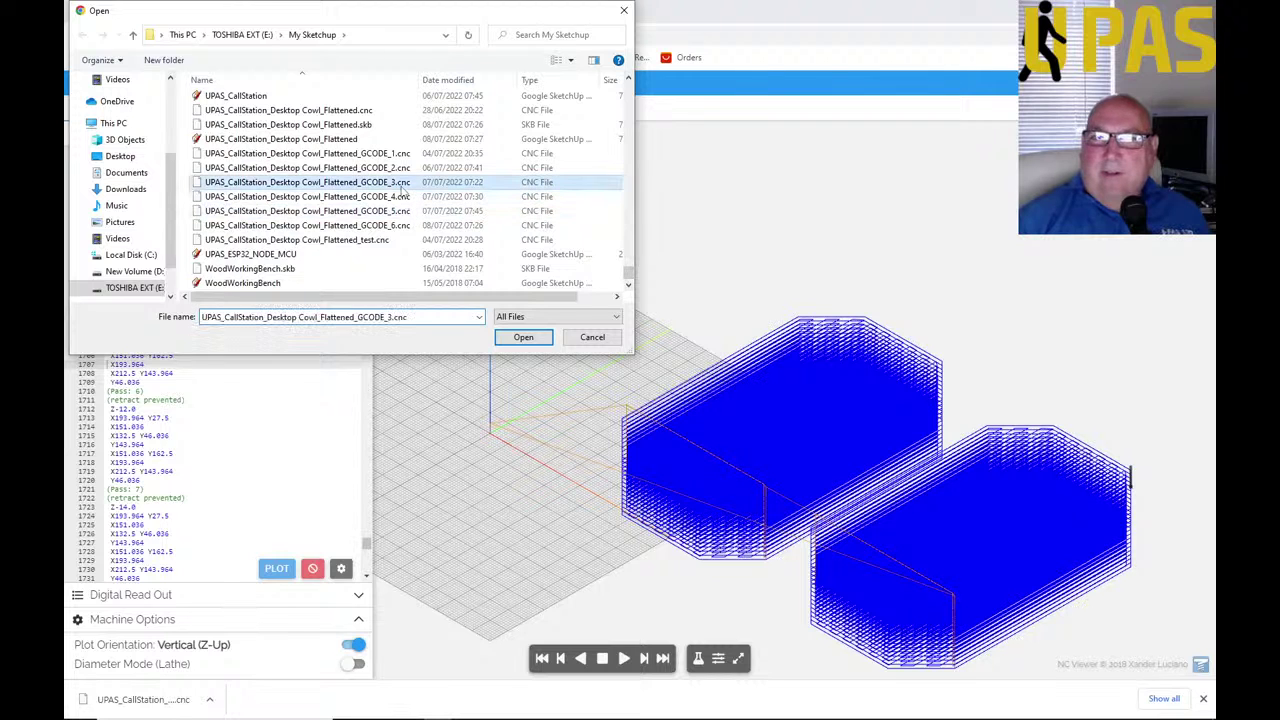
{"action": "left_click", "coordinate": [510, 338]}
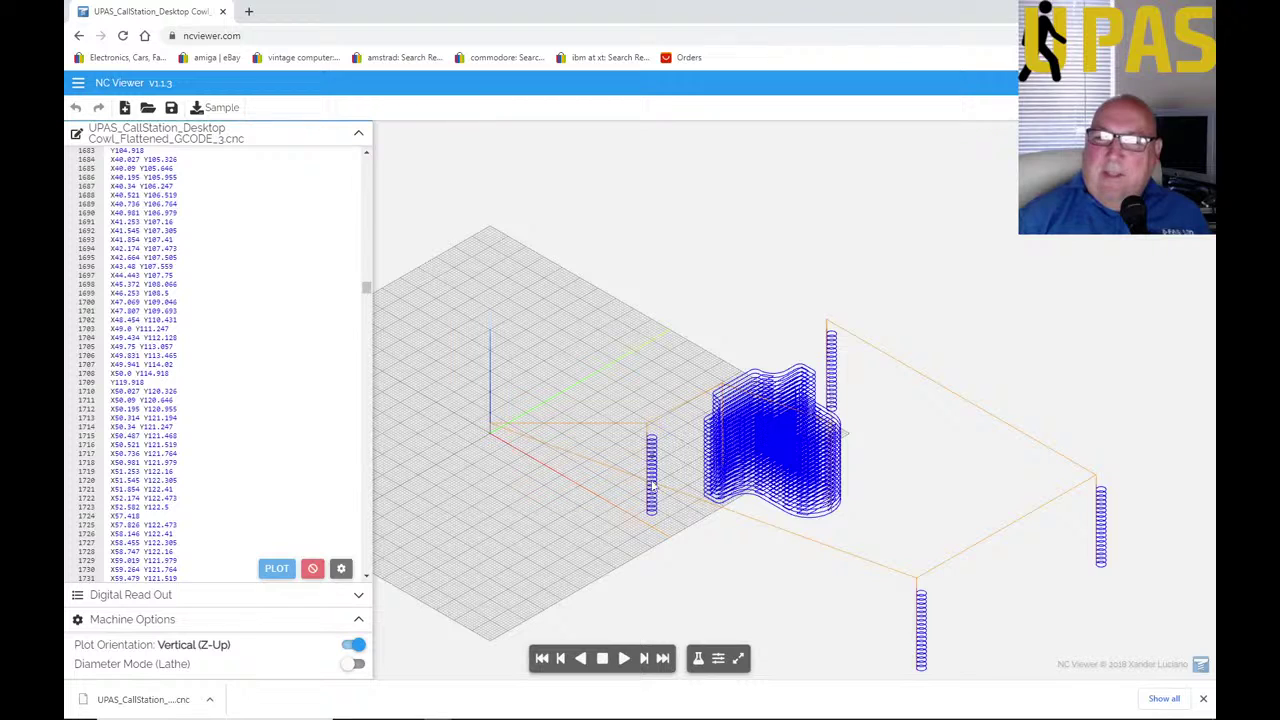
{"action": "left_click", "coordinate": [624, 658]}
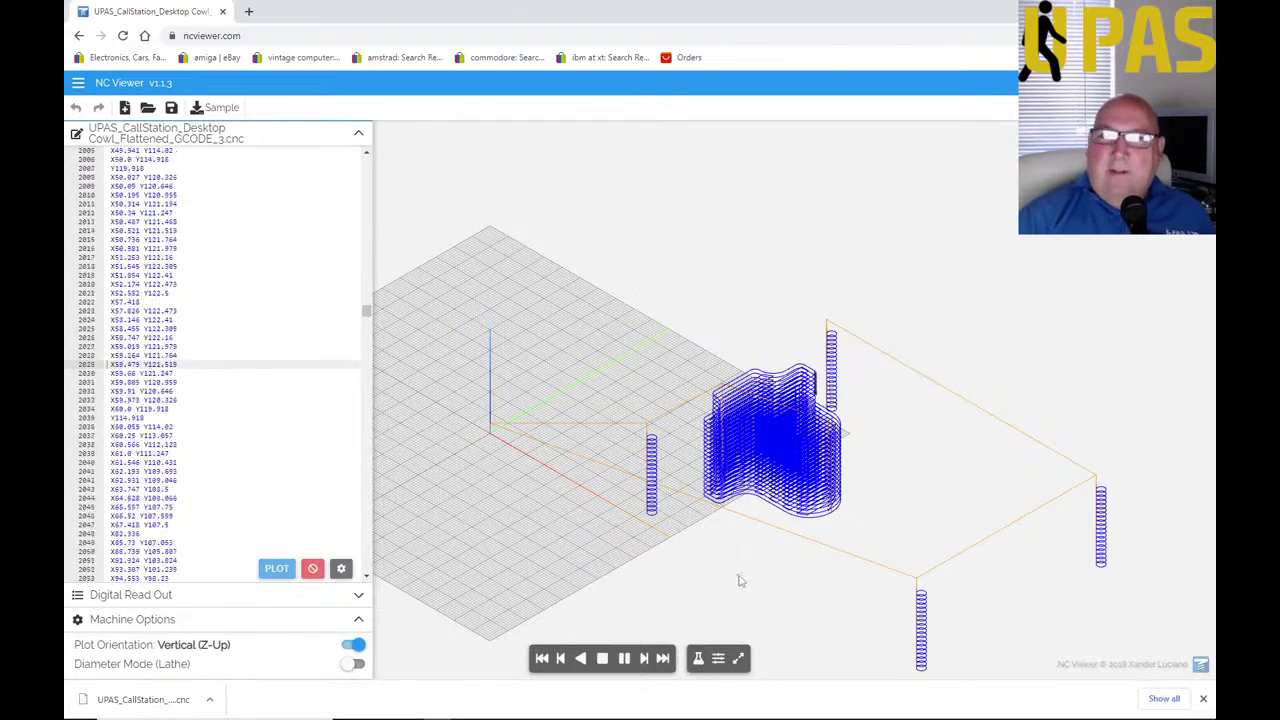
{"action": "left_click", "coordinate": [602, 662]}
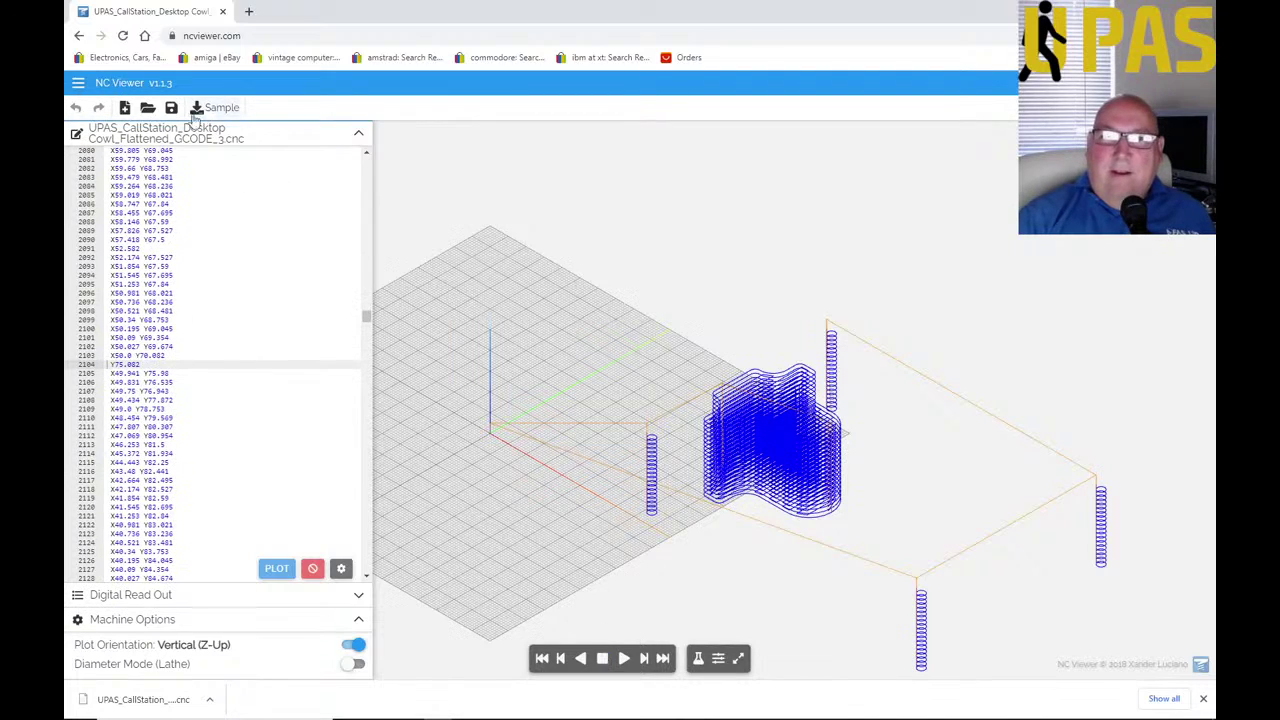
Load the toolpath file UPAS_CallStation_Desktop Cowl_Flattened_GCODE_5.cnc from the My Sketchup folder
{"action": "left_click", "coordinate": [148, 107]}
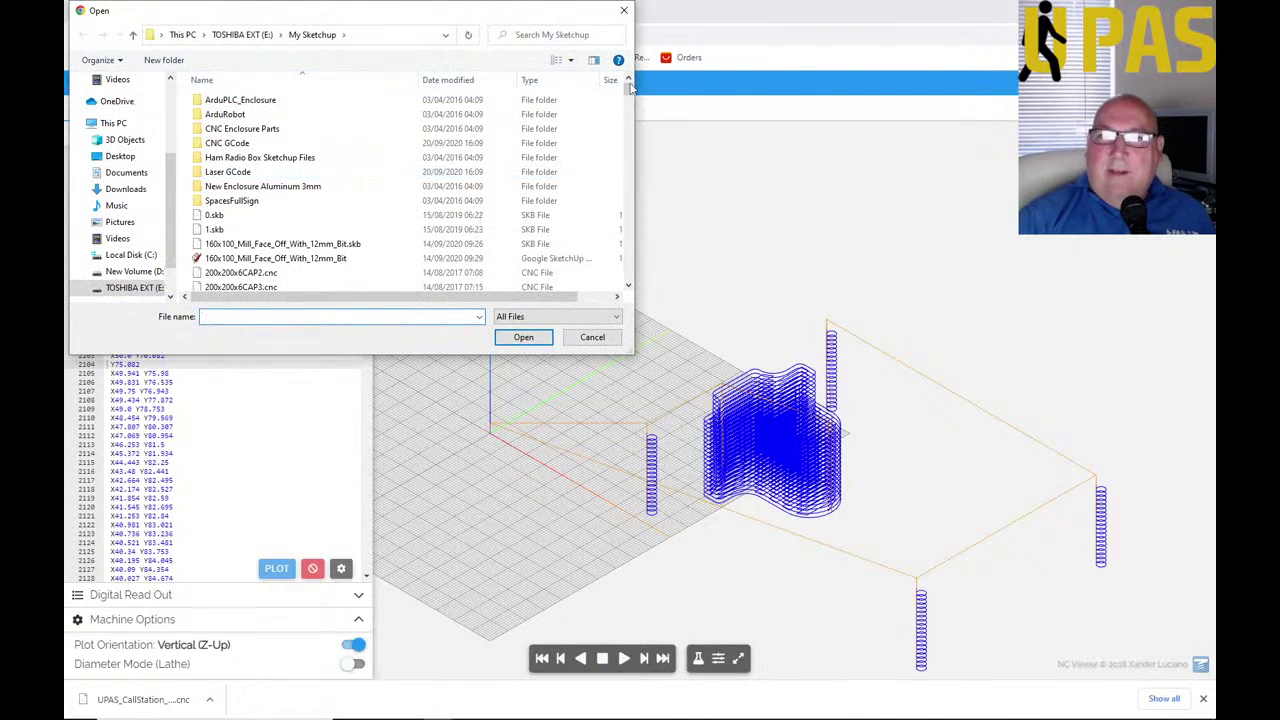
{"action": "scroll", "coordinate": [380, 206], "scroll_direction": "down", "scroll_amount": 15}
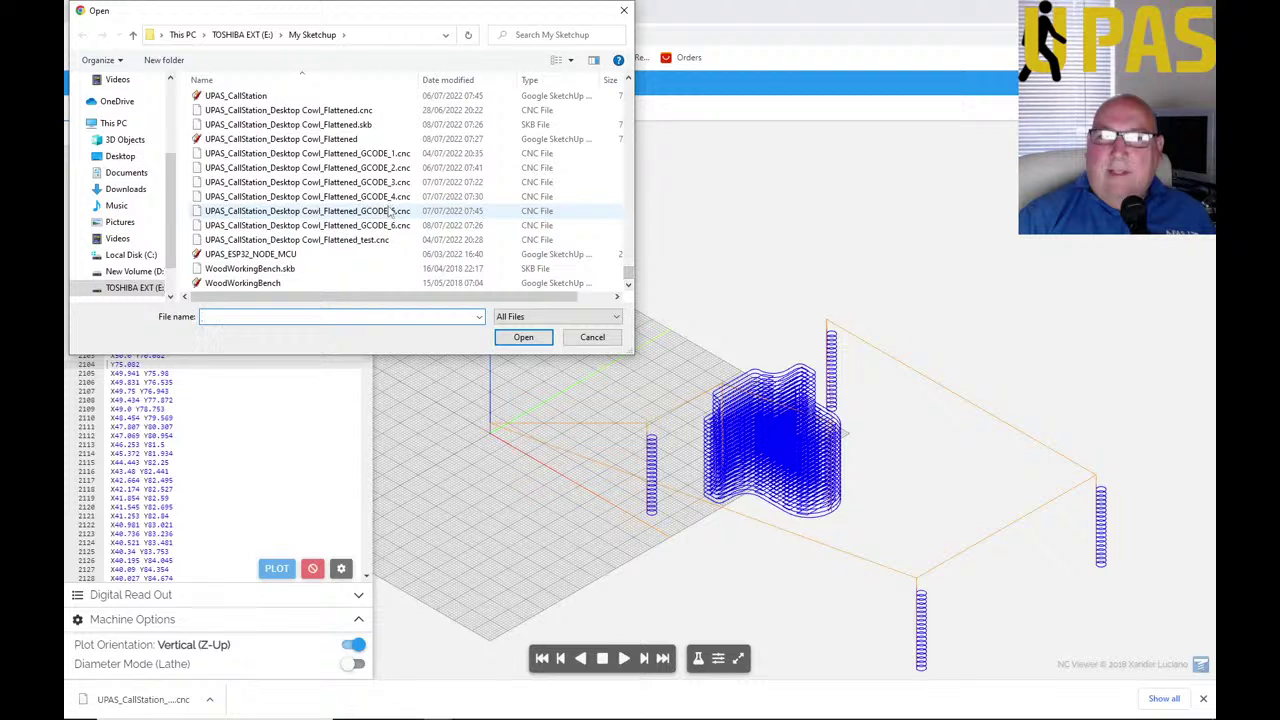
{"action": "left_click", "coordinate": [392, 211]}
{"action": "left_click", "coordinate": [521, 338]}
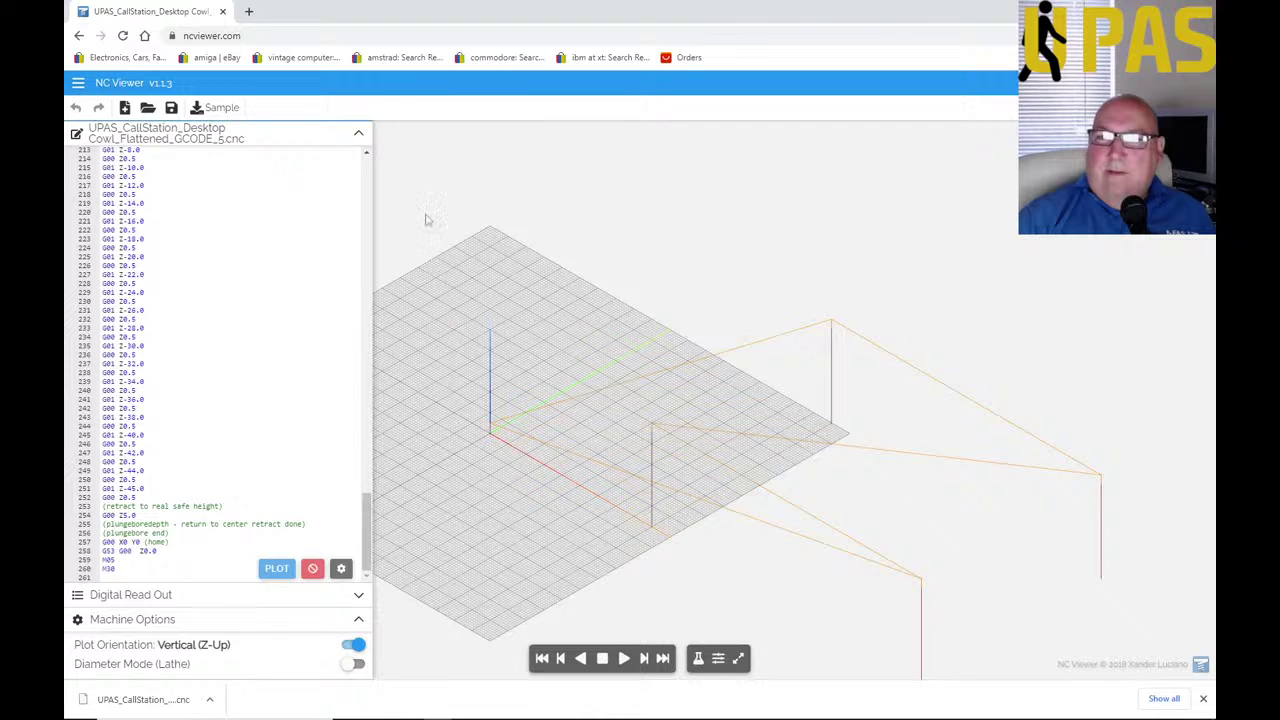
Load UPAS_CallStation_Desktop Cowl_Flattened_GCODE_4.cnc and simulate its circular hole toolpath
{"action": "left_click", "coordinate": [147, 107]}
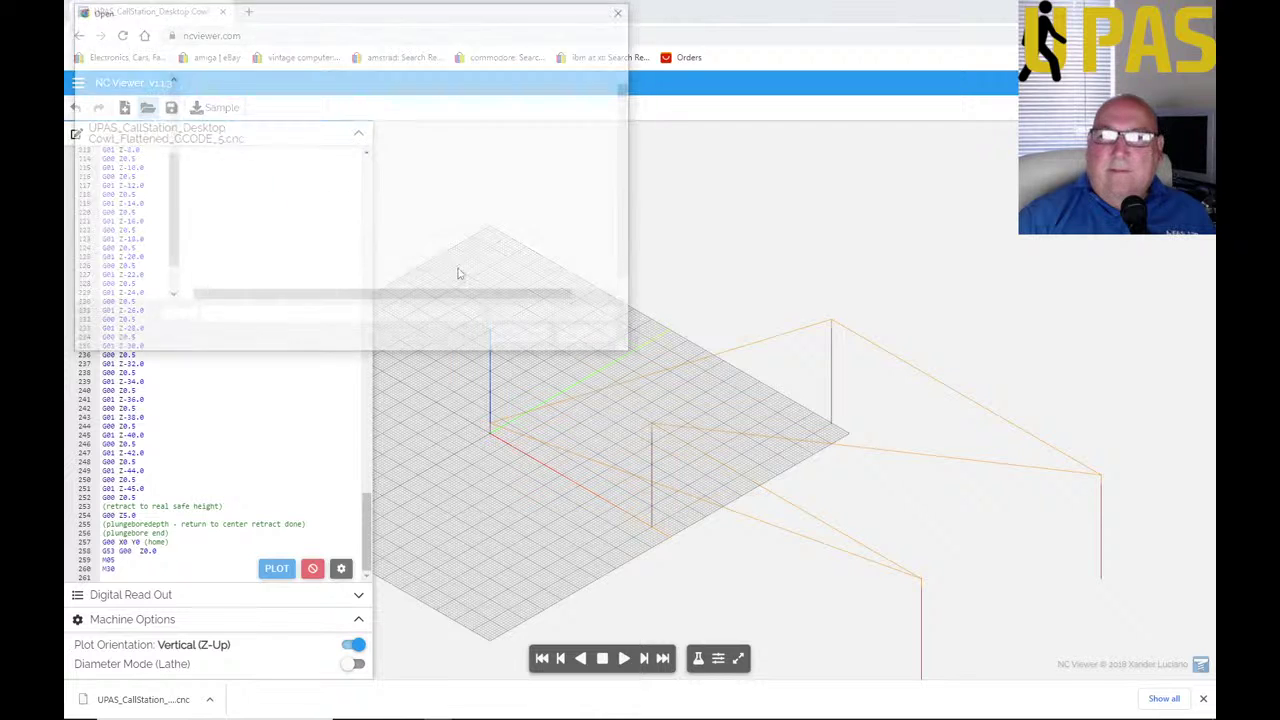
{"action": "scroll", "coordinate": [560, 100], "scroll_direction": "down", "scroll_amount": 10}
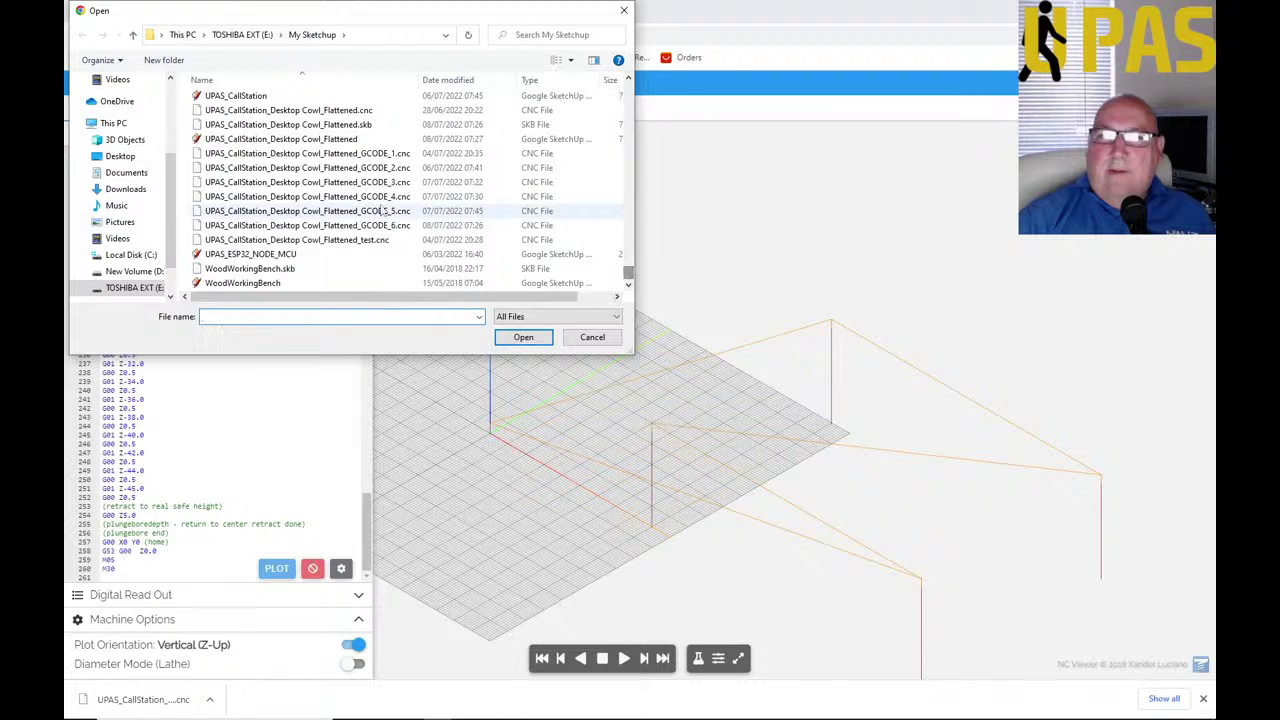
{"action": "left_click", "coordinate": [300, 196]}
{"action": "left_click", "coordinate": [516, 337]}
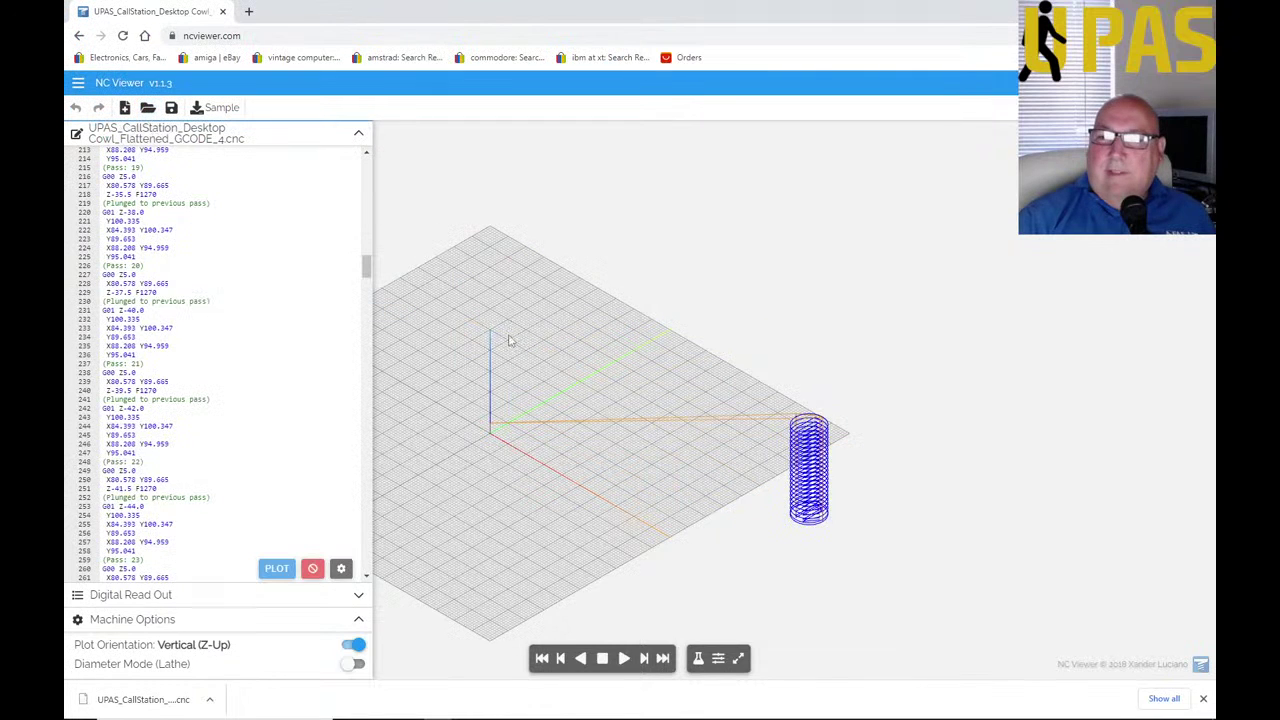
{"action": "left_click", "coordinate": [627, 660]}
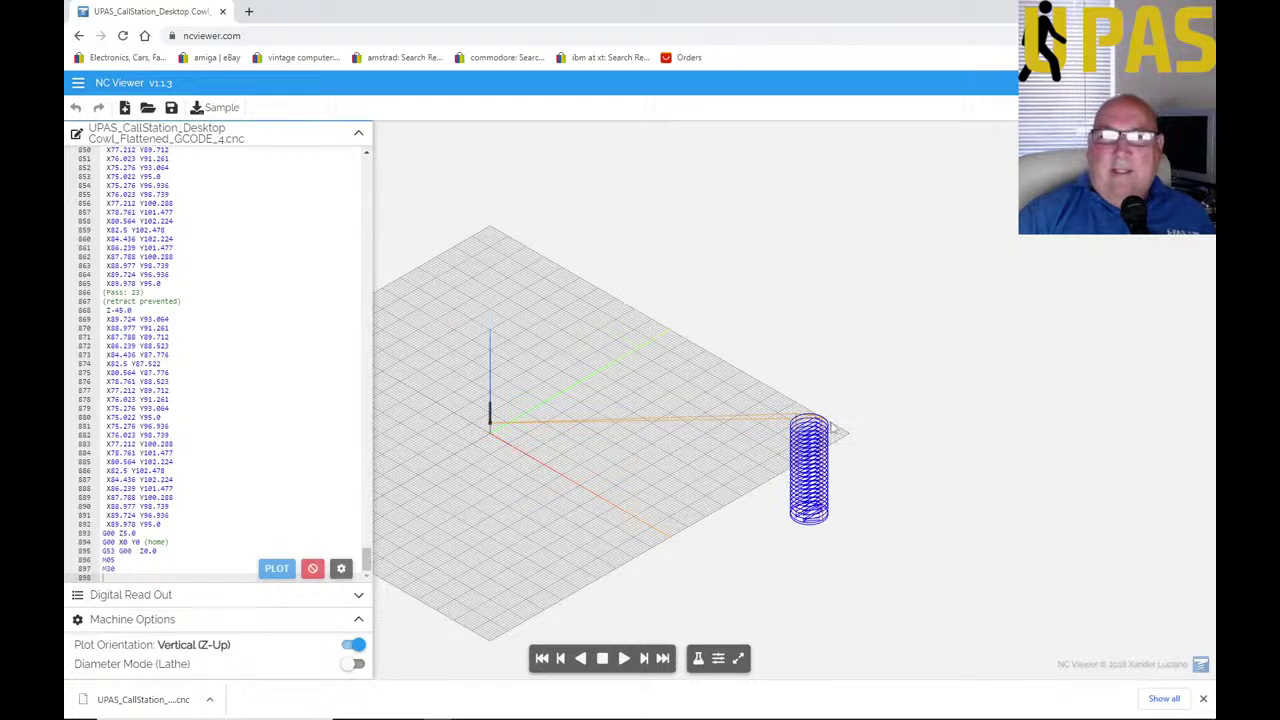
Replay the circular hole simulation of GCODE_4 and run it backwards to the program start
{"action": "left_click", "coordinate": [624, 660]}
{"action": "left_click", "coordinate": [626, 665]}
{"action": "left_click", "coordinate": [624, 662]}
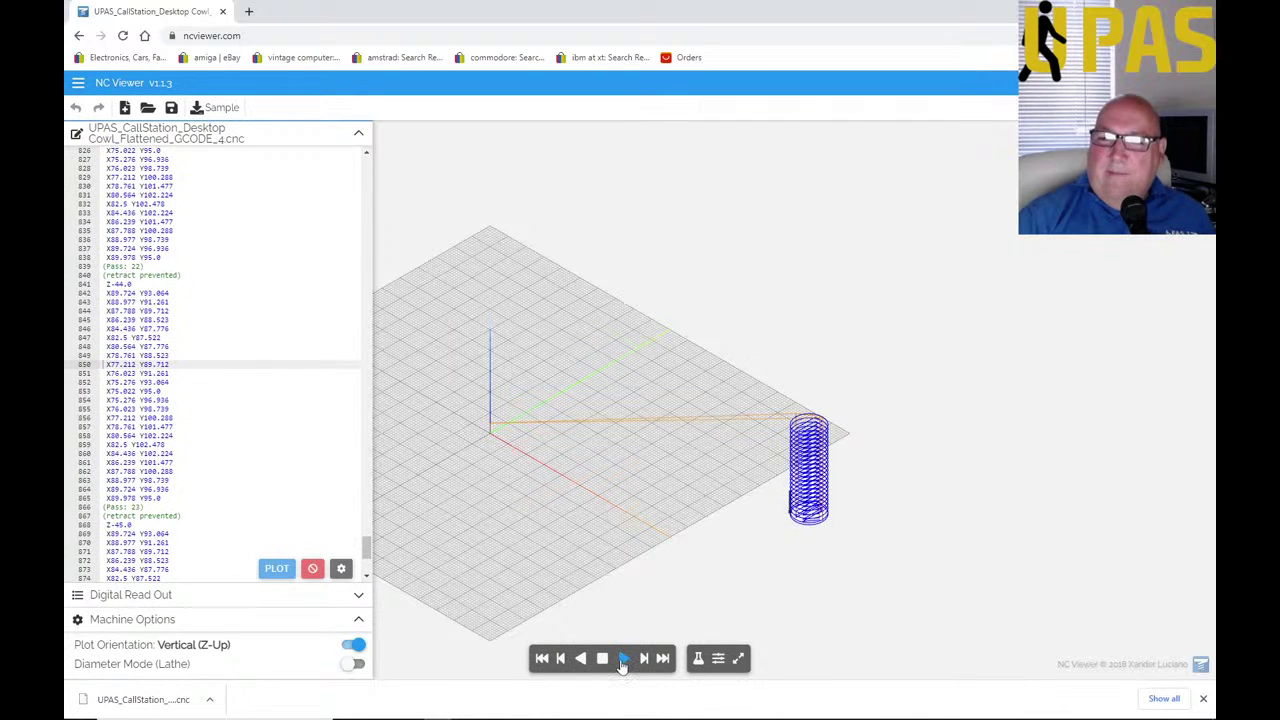
{"action": "left_click", "coordinate": [580, 658]}
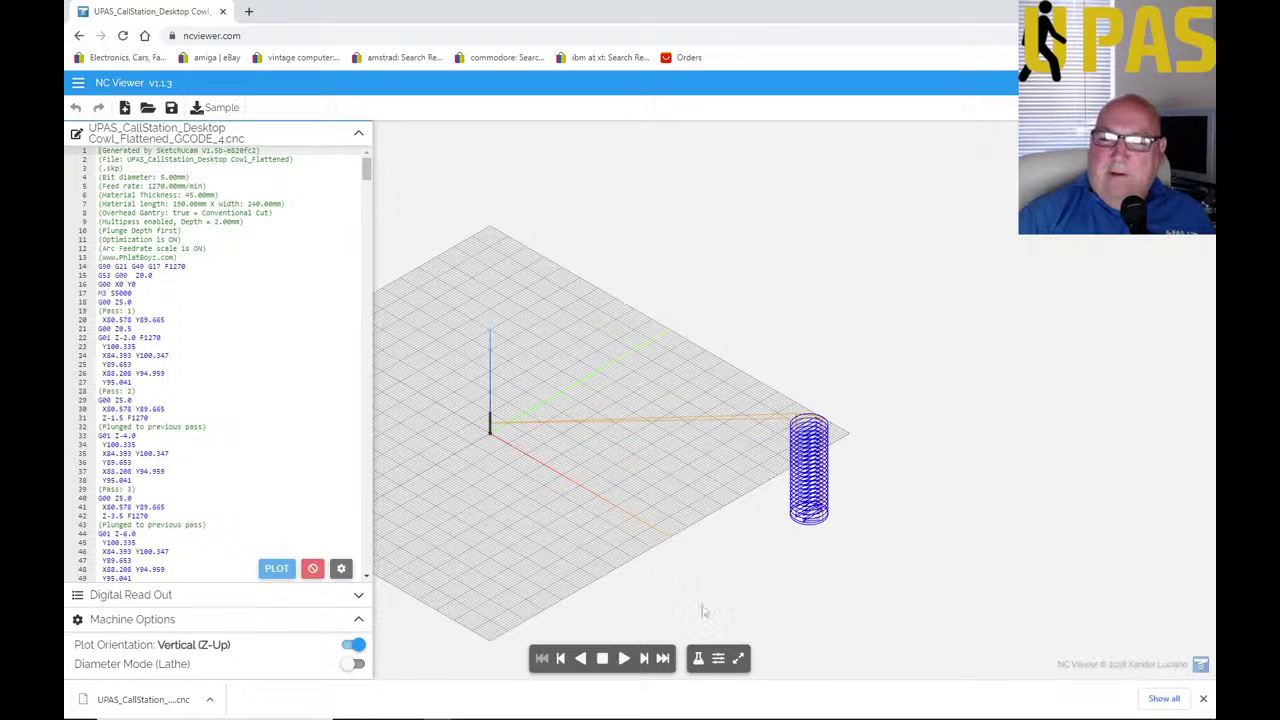
Load UPAS_CallStation_Desktop Cowl_Flattened_GCODE_5.cnc and run its drilling simulation
{"action": "left_click", "coordinate": [148, 108]}
{"action": "left_click_drag", "start_coordinate": [628, 88], "coordinate": [628, 283]}
{"action": "left_click", "coordinate": [480, 211]}
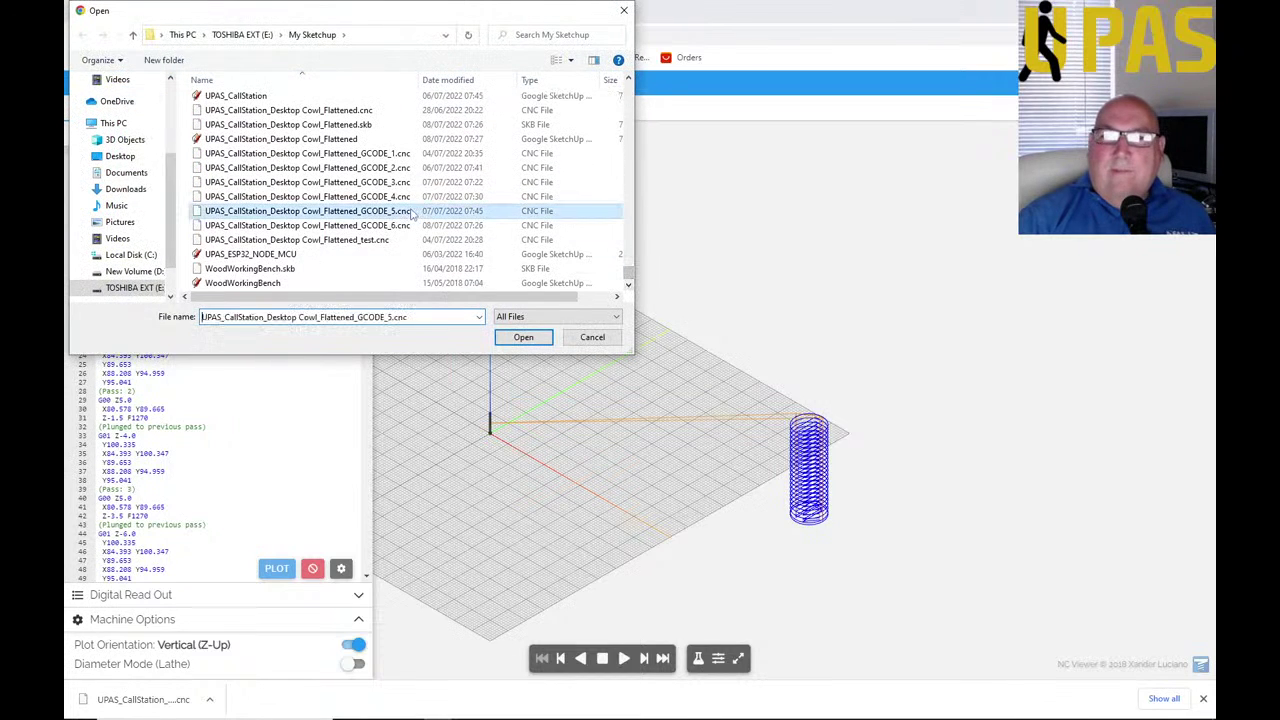
{"action": "left_click", "coordinate": [521, 337]}
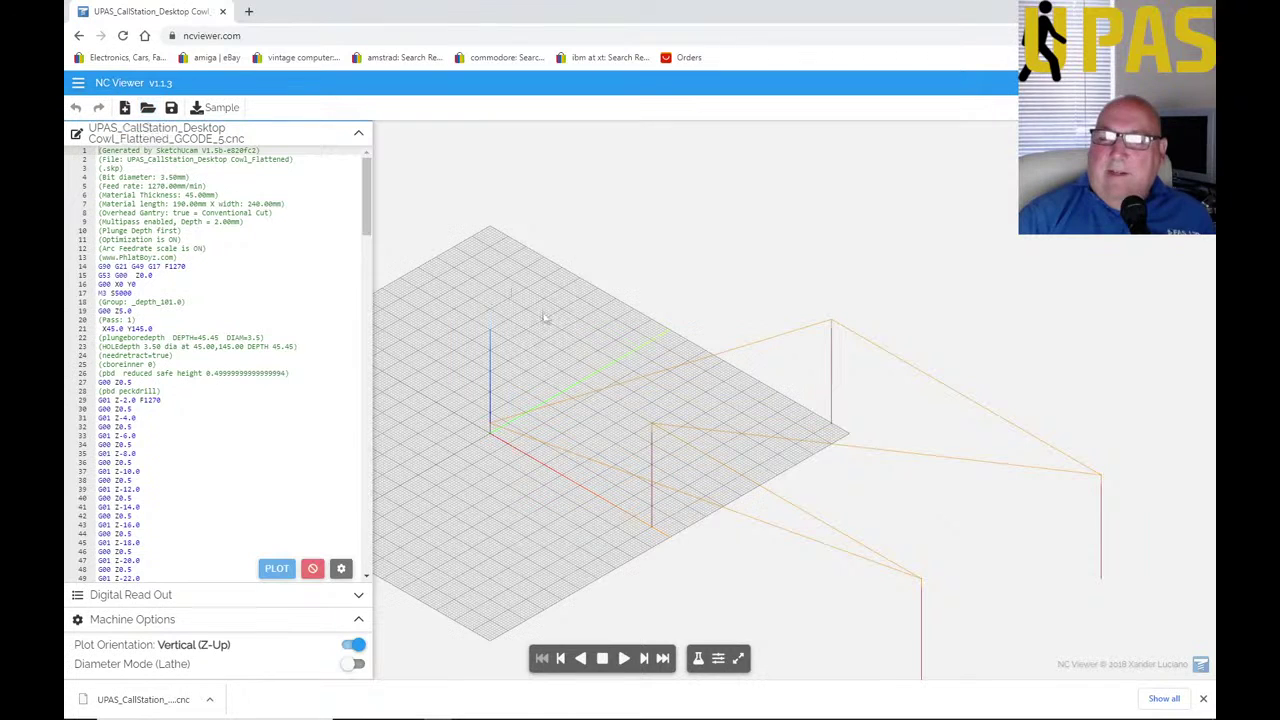
{"action": "left_click", "coordinate": [623, 658]}
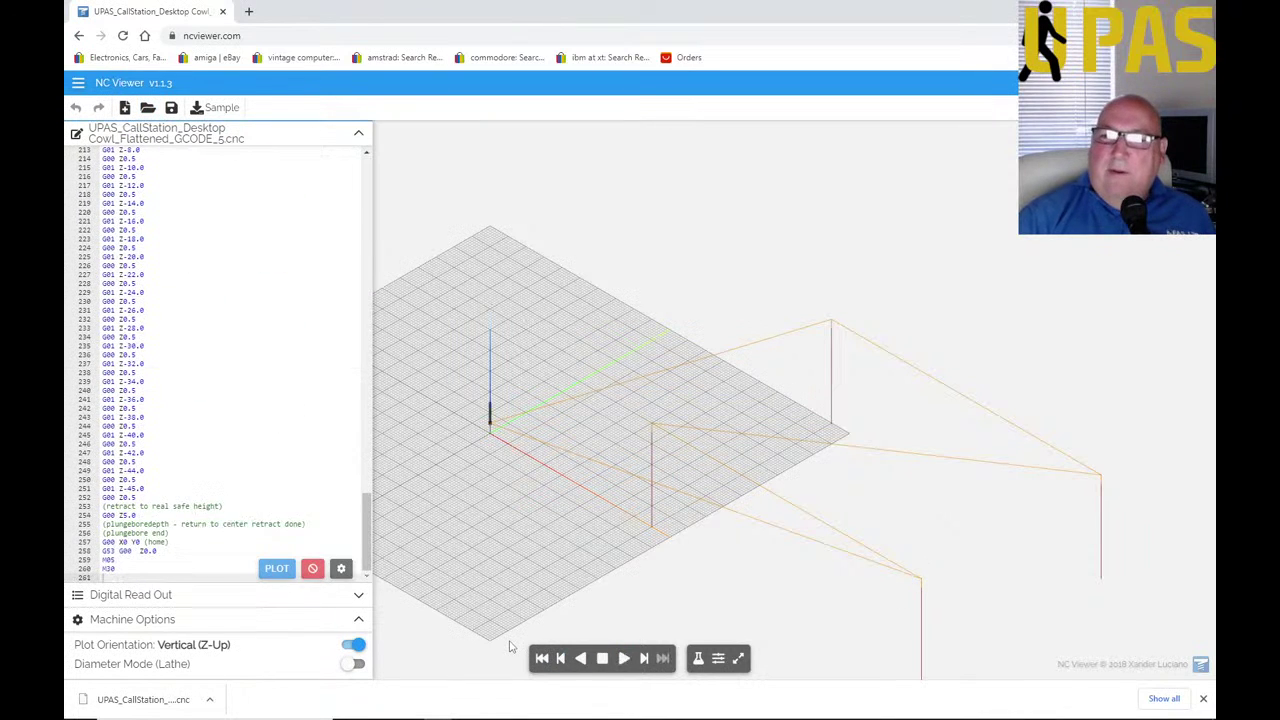
Rewind the GCODE_5 program to its start and replay the drilling of the four holes
{"action": "left_click", "coordinate": [542, 658]}
{"action": "left_click", "coordinate": [623, 658]}
{"action": "left_click", "coordinate": [602, 658]}
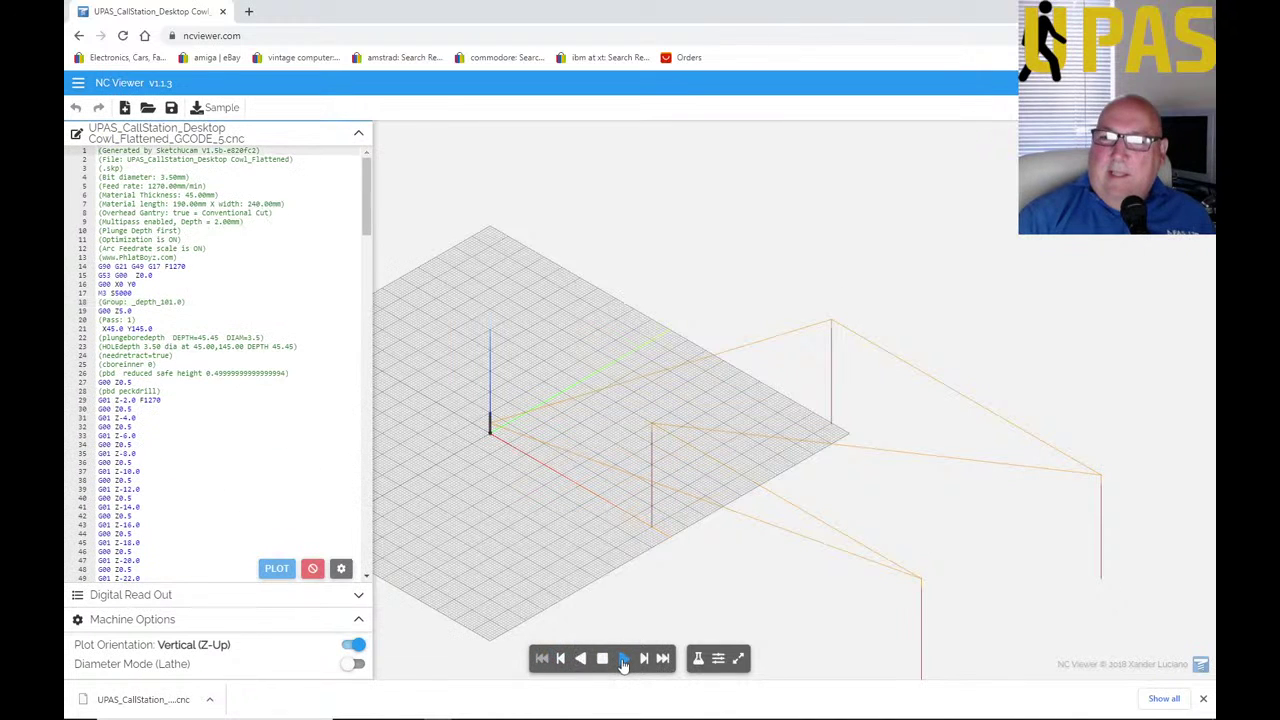
{"action": "left_click", "coordinate": [625, 659]}
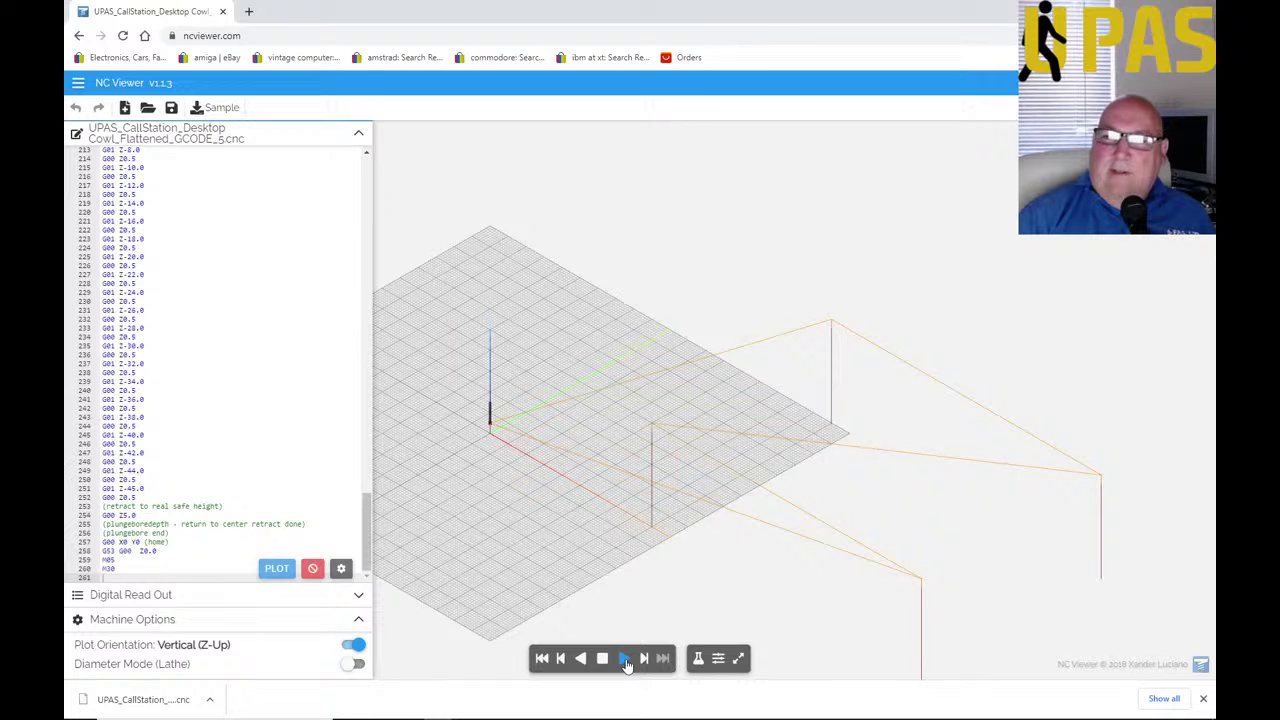
{"action": "left_click", "coordinate": [541, 658]}
{"action": "left_click", "coordinate": [625, 659]}
{"action": "left_click", "coordinate": [625, 659]}
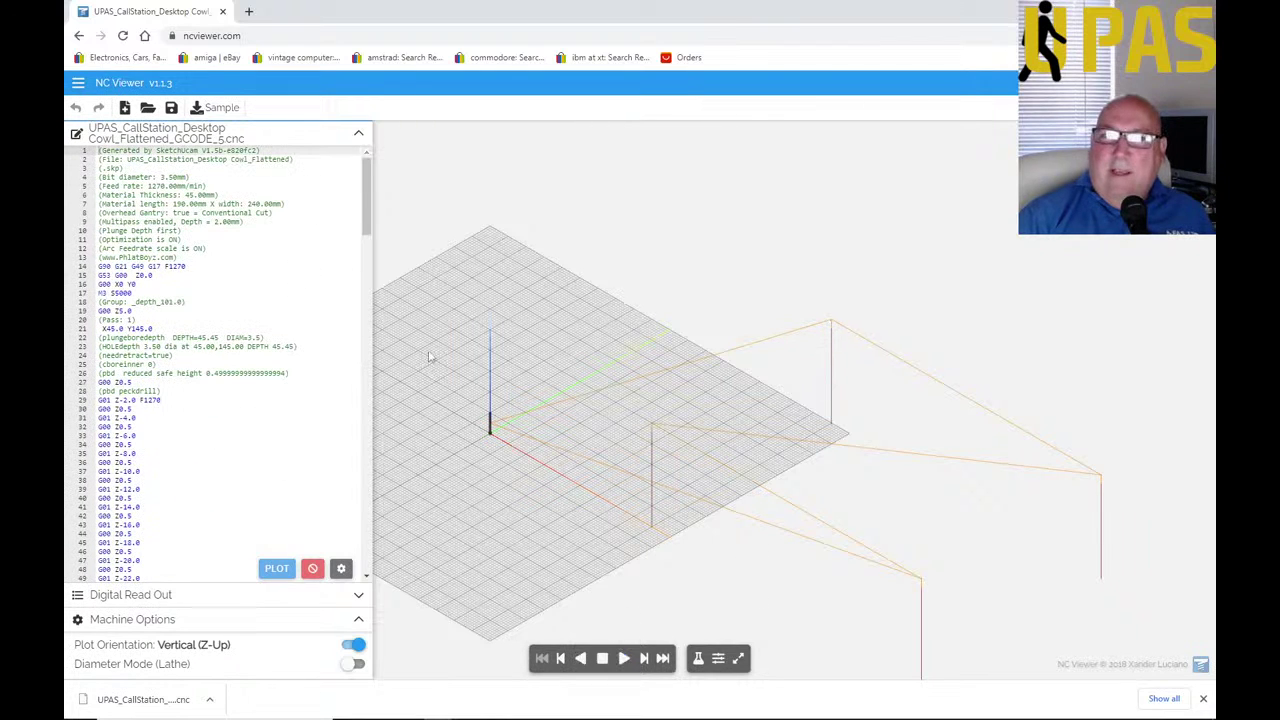
Load UPAS_CallStation_Desktop Cowl_Flattened_GCODE_6.cnc and run its drilling simulation
{"action": "left_click", "coordinate": [147, 107]}
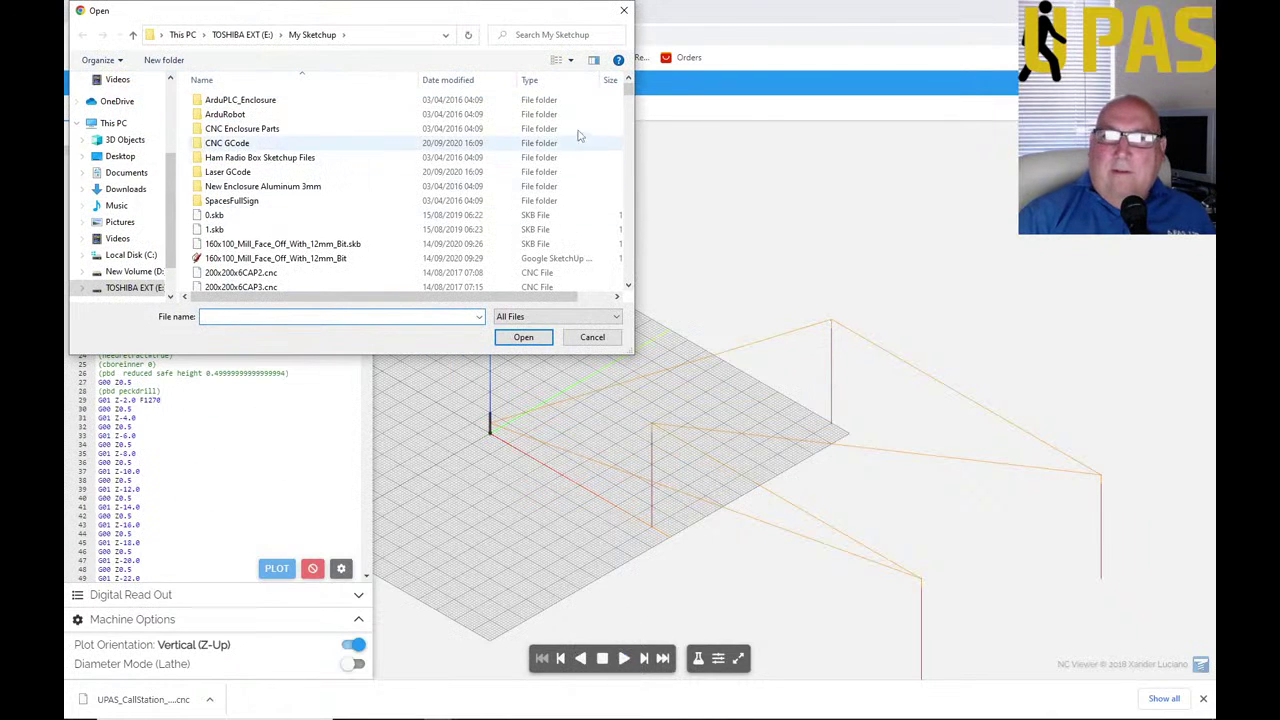
{"action": "scroll", "coordinate": [628, 95], "scroll_direction": "down", "scroll_amount": 10}
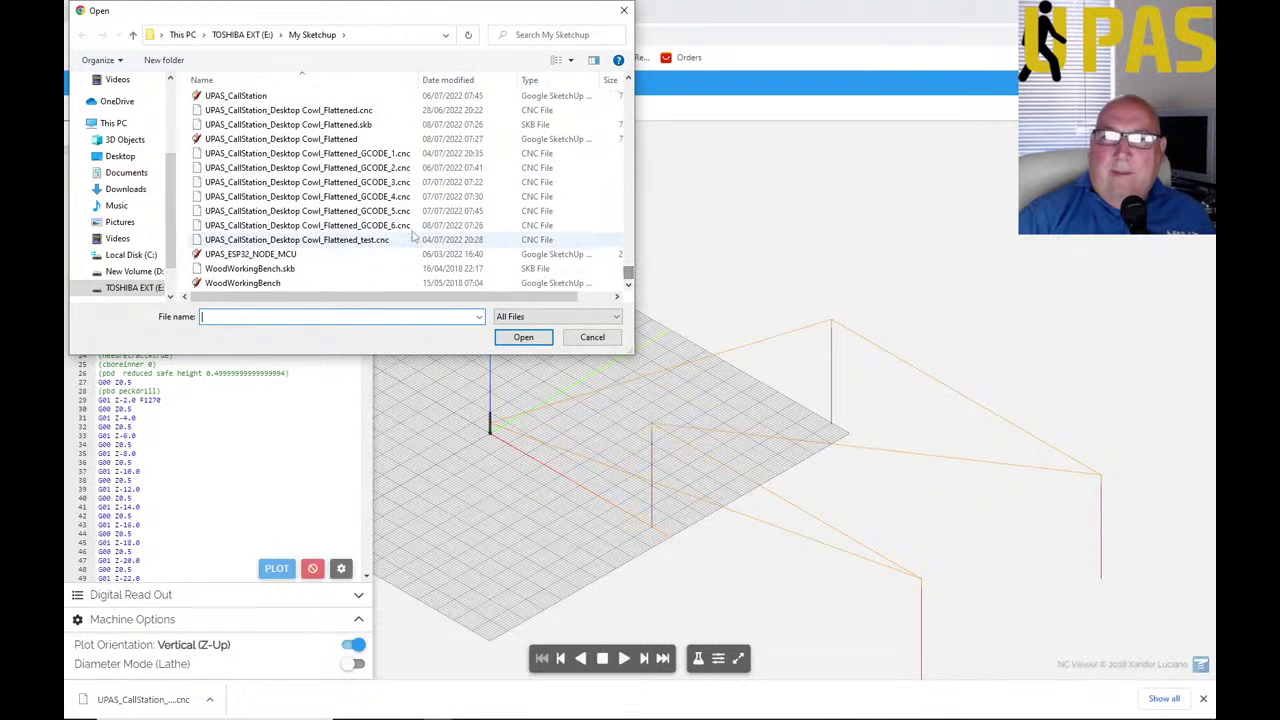
{"action": "left_click", "coordinate": [470, 225]}
{"action": "left_click", "coordinate": [521, 338]}
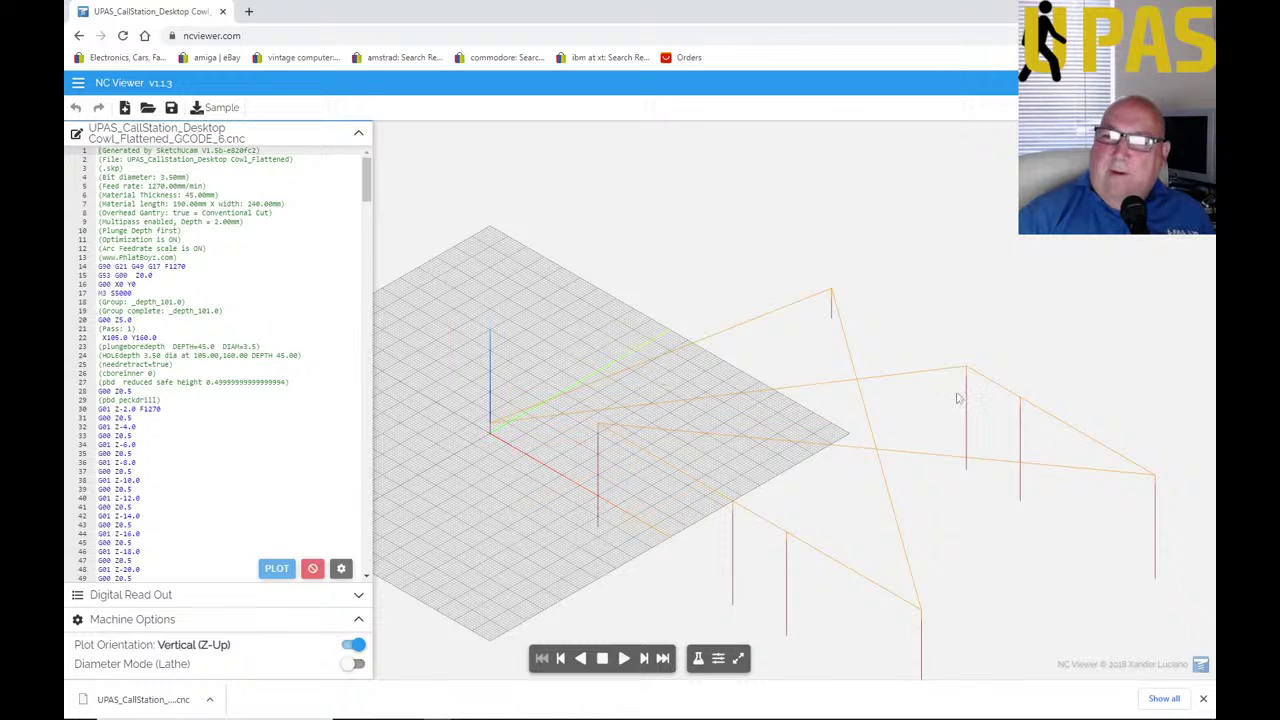
{"action": "left_click", "coordinate": [623, 658]}
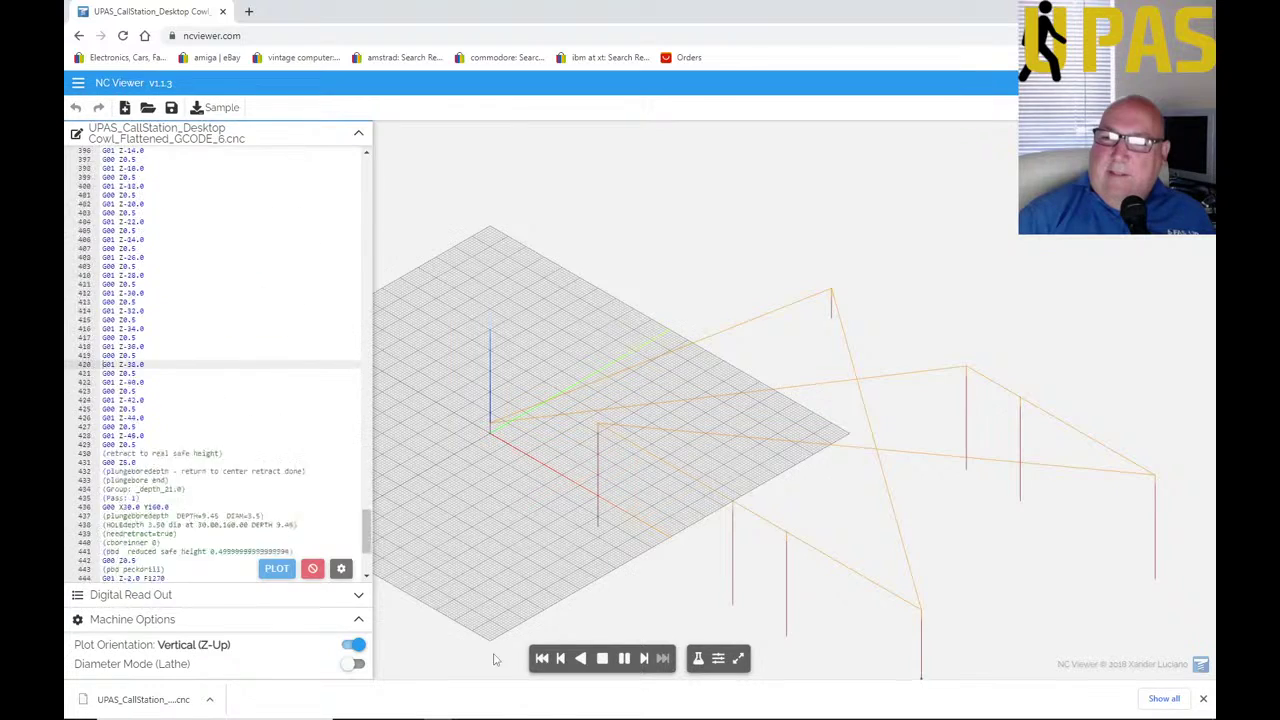
Replay the GCODE_6 drilling simulation from the start and review the opening lines of its code
{"action": "left_click", "coordinate": [538, 658]}
{"action": "left_click", "coordinate": [623, 658]}
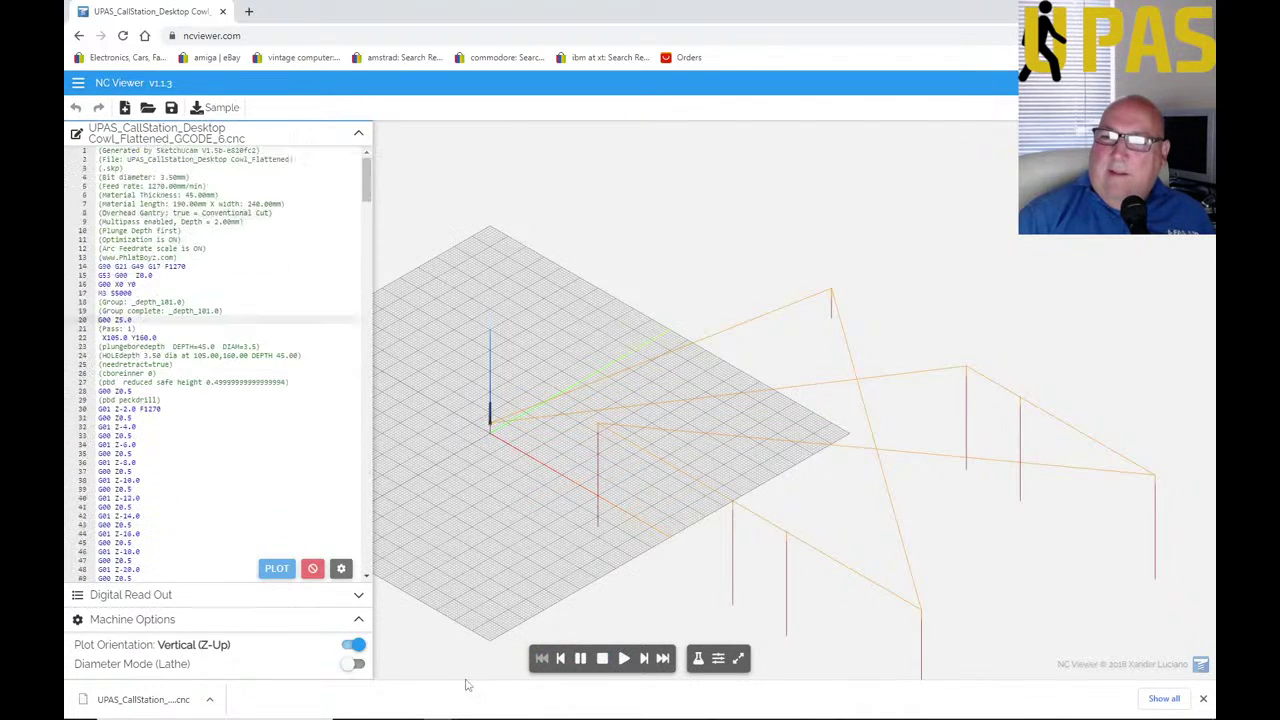
{"action": "left_click", "coordinate": [624, 660]}
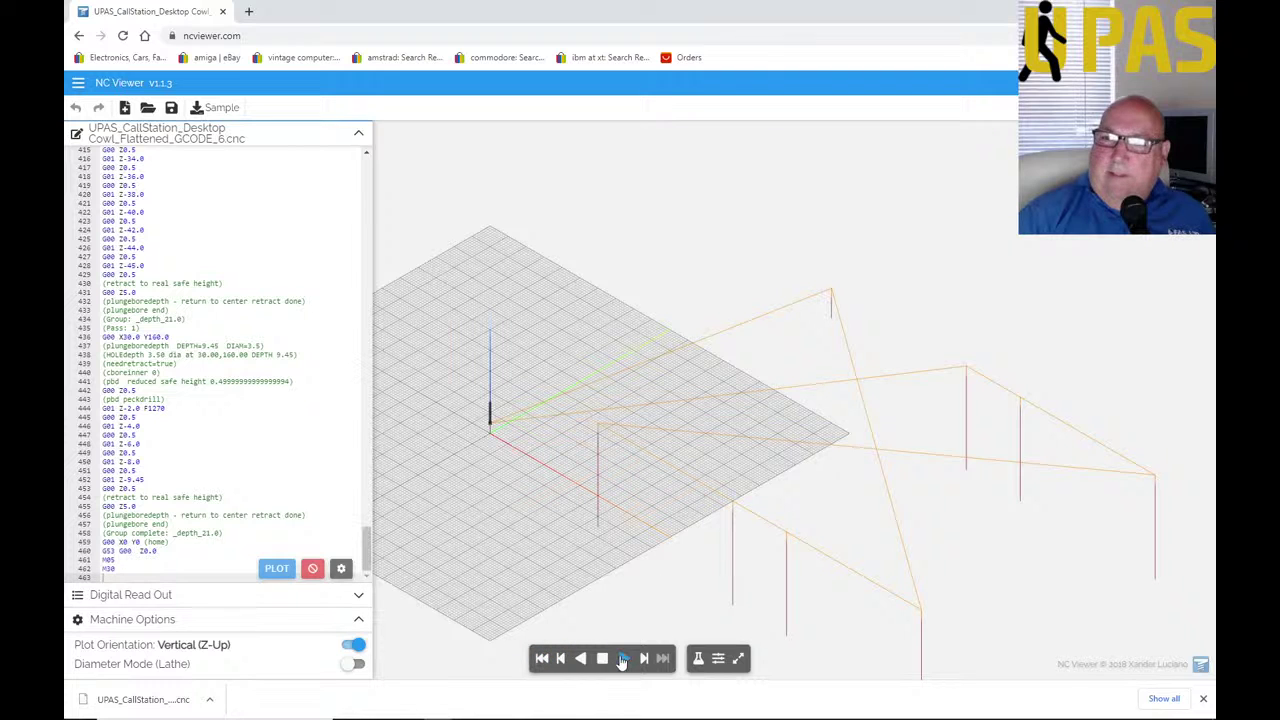
{"action": "left_click", "coordinate": [622, 660]}
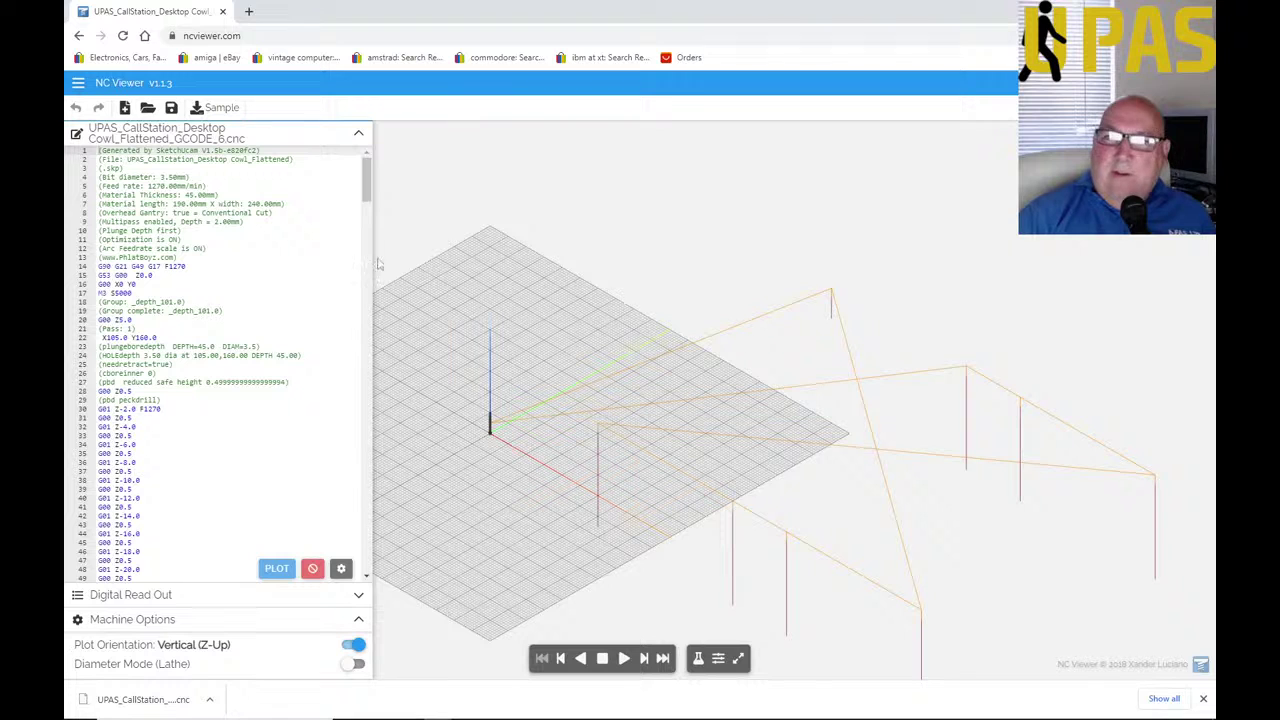
{"action": "mouse_move", "coordinate": [368, 192]}
{"action": "left_mouse_down"}
{"action": "mouse_move", "coordinate": [369, 220]}
{"action": "mouse_move", "coordinate": [378, 197]}
{"action": "left_mouse_up"}
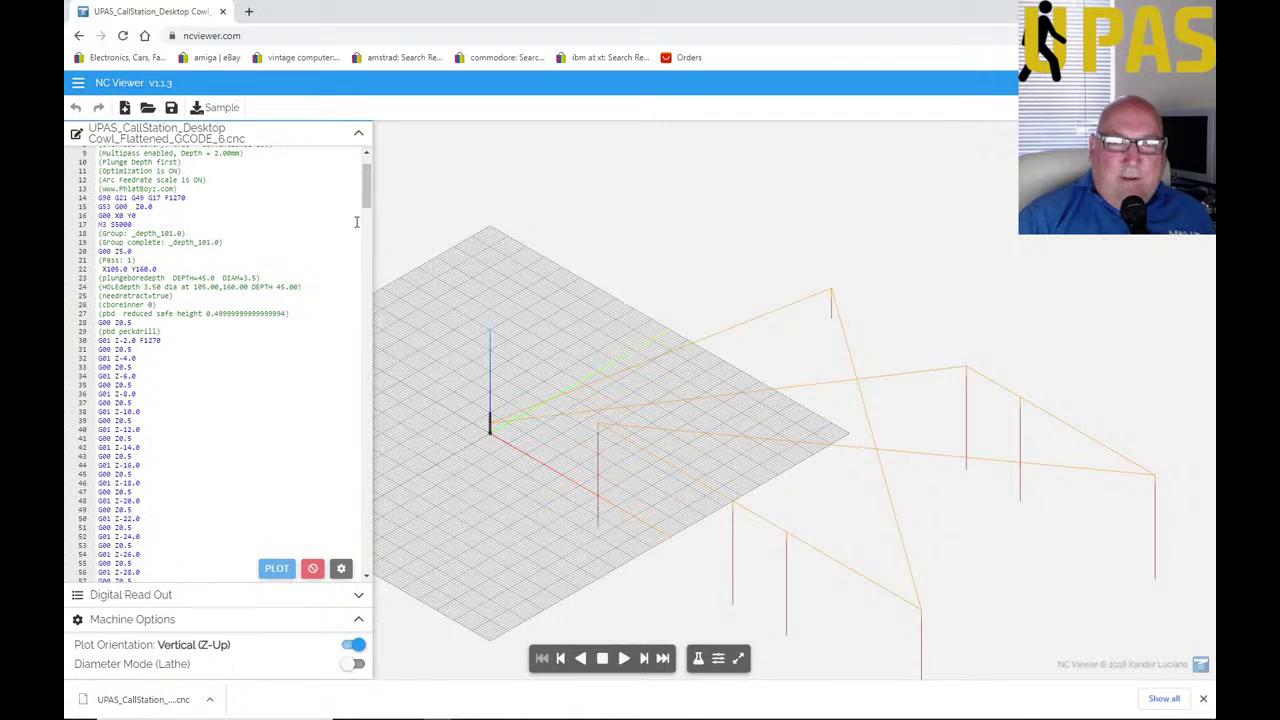
{"action": "left_click_drag", "start_coordinate": [370, 185], "coordinate": [370, 157]}
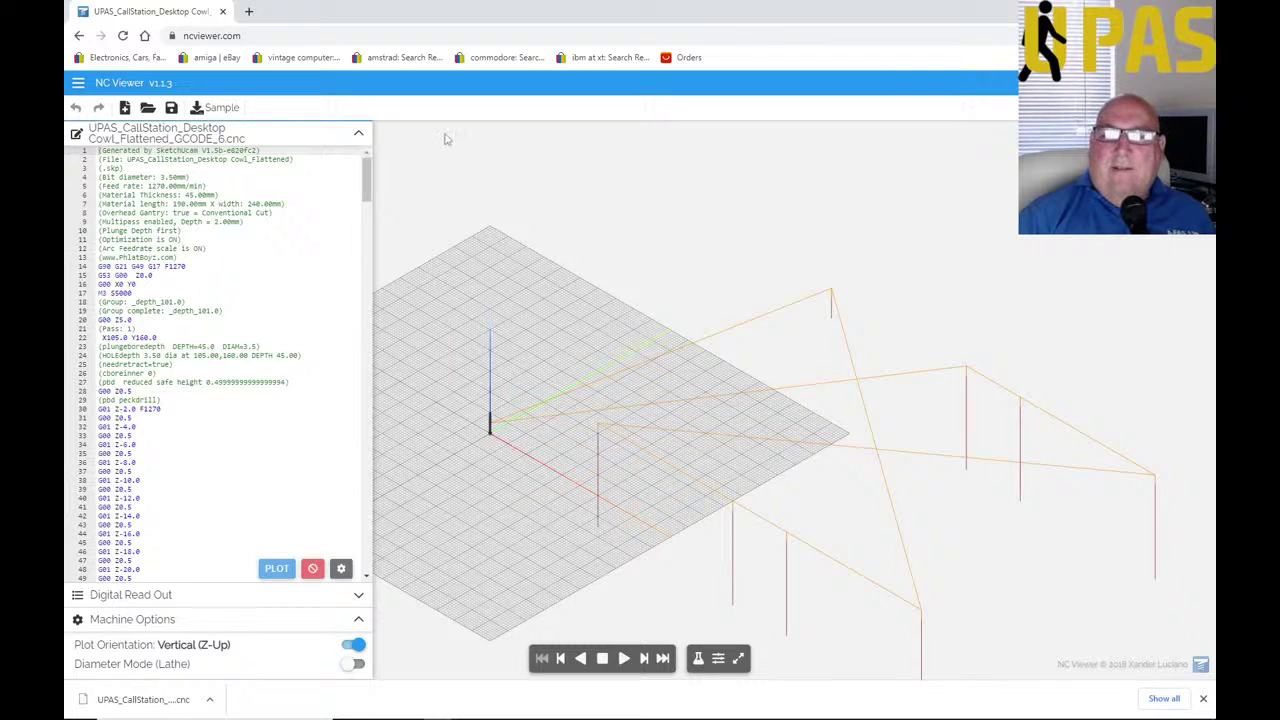